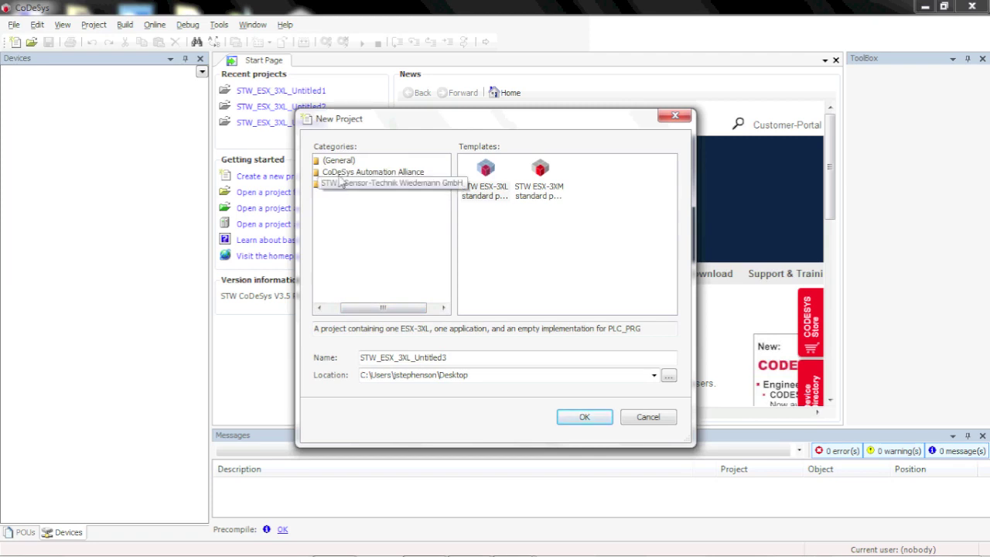
- Compare the two STW project templates and select the STW ESX-3XL standard project for the new project
{"action": "left_click", "coordinate": [497, 200]}
{"action": "left_click", "coordinate": [539, 199]}
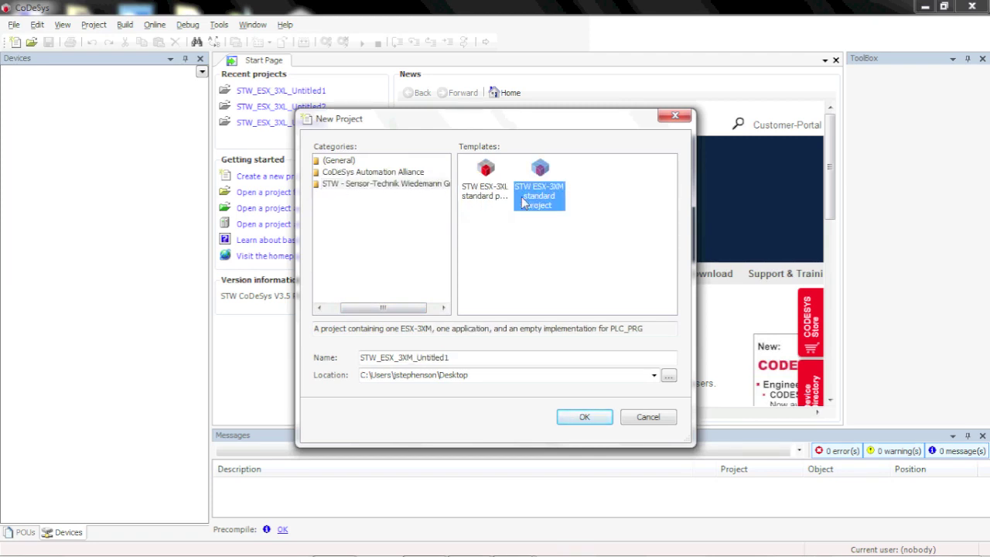
{"action": "left_click", "coordinate": [492, 203]}
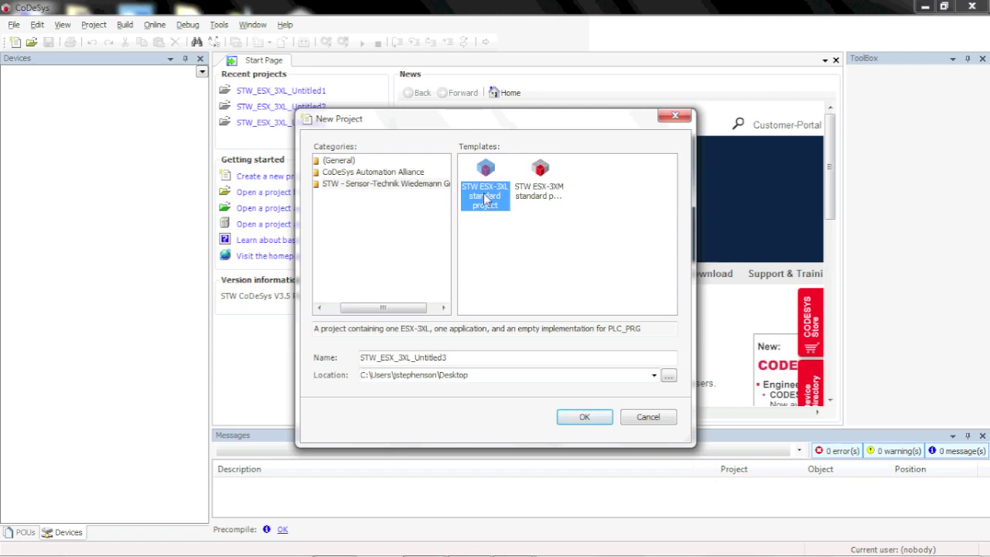
- Set the new project's location to the Codesys_v3_TrainingVideo folder inside the user's documents folder
{"action": "left_click", "coordinate": [488, 375]}
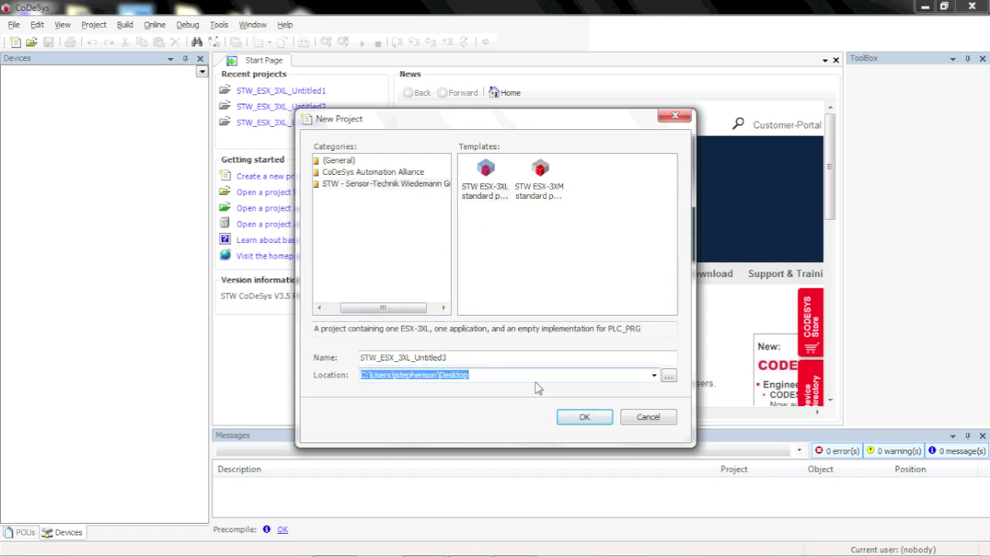
{"action": "left_click", "coordinate": [654, 376]}
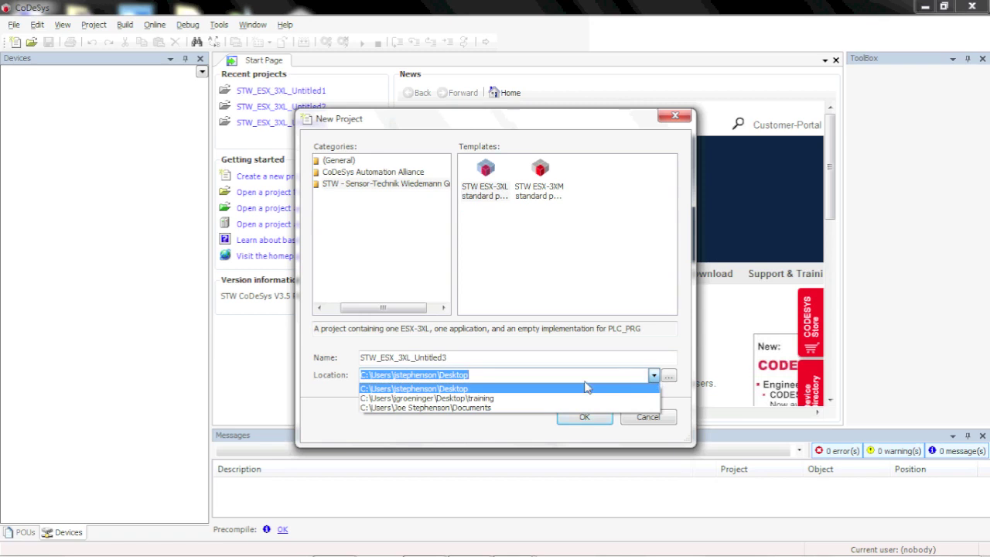
{"action": "left_click", "coordinate": [668, 377]}
{"action": "left_click", "coordinate": [668, 376]}
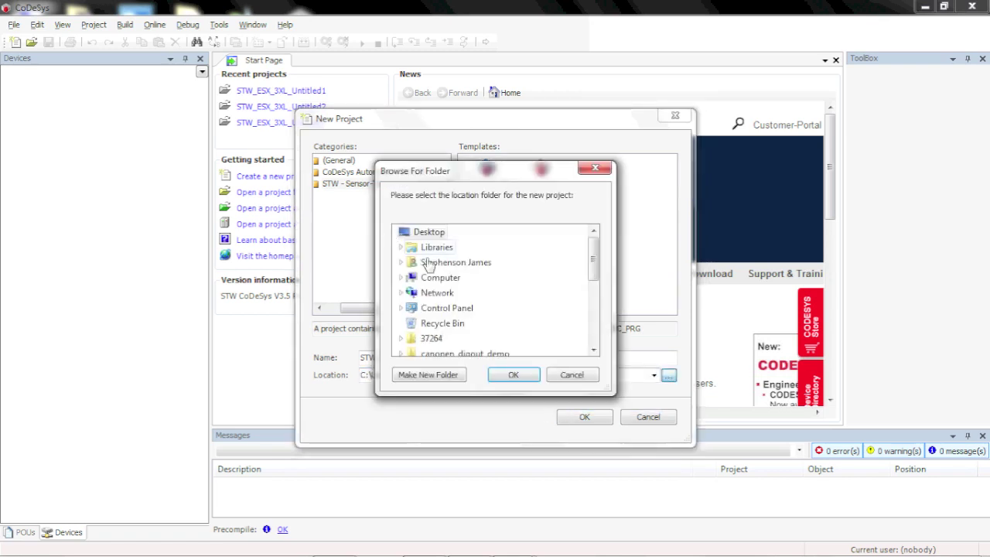
{"action": "left_click", "coordinate": [401, 262]}
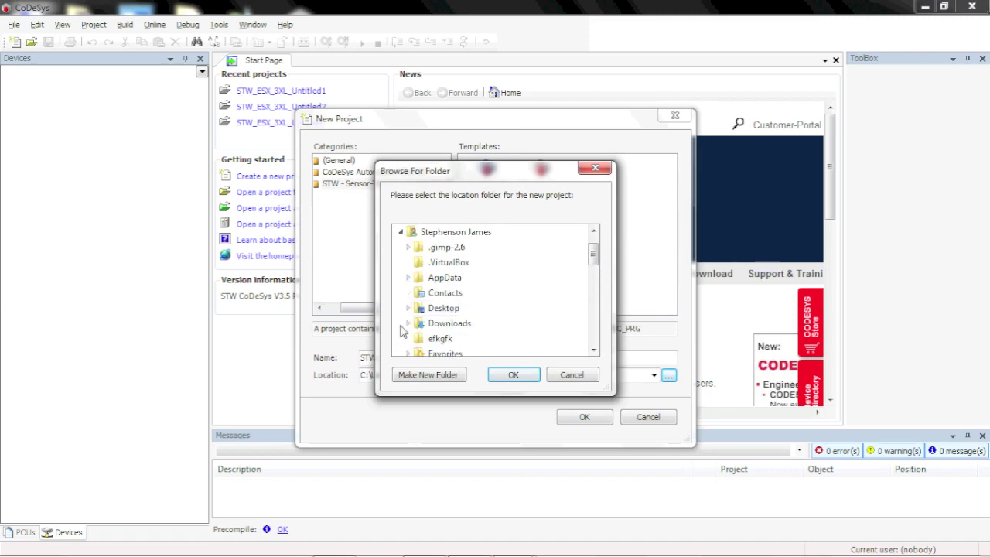
{"action": "scroll", "coordinate": [408, 326], "scroll_direction": "down", "scroll_amount": 2}
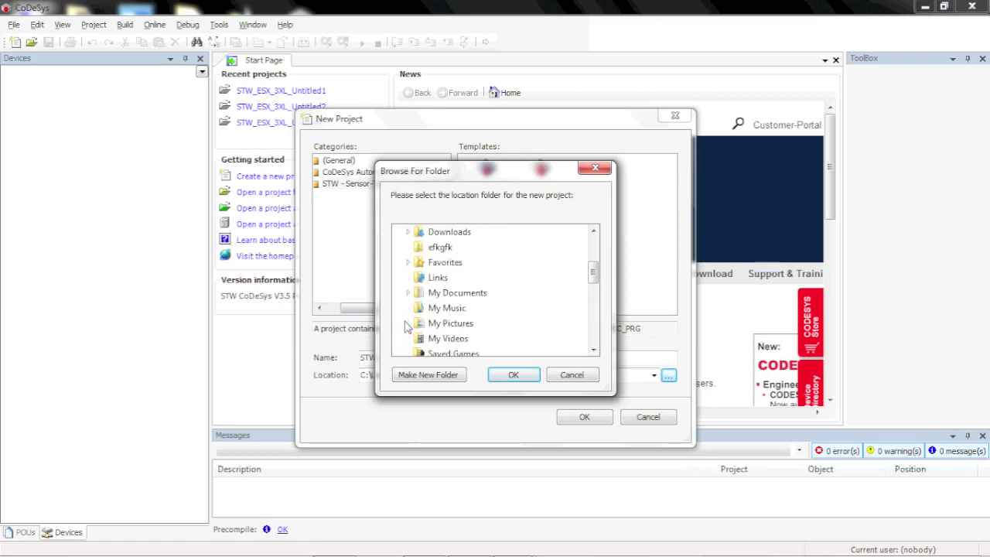
{"action": "left_click", "coordinate": [409, 293]}
{"action": "left_click", "coordinate": [464, 293]}
{"action": "left_click", "coordinate": [511, 374]}
- Name the project STW_CodesysV3_Training and create it
{"action": "left_click", "coordinate": [487, 353]}
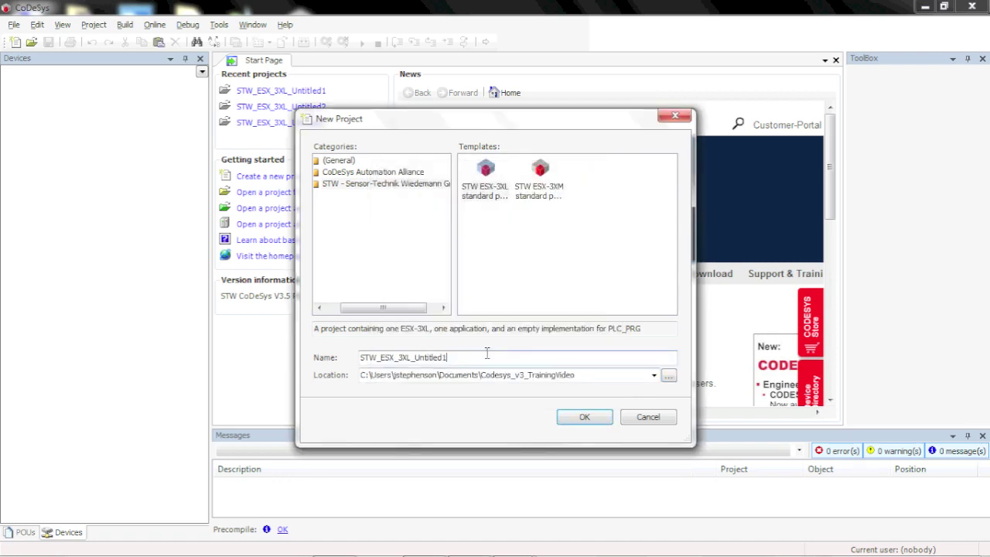
{"action": "key", "text": "BackSpace"}
{"action": "key", "text": "BackSpace"}
{"action": "key", "text": "BackSpace"}
{"action": "key", "text": "BackSpace"}
{"action": "key", "text": "BackSpace"}
{"action": "key", "text": "BackSpace"}
{"action": "key", "text": "BackSpace"}
{"action": "key", "text": "BackSpace"}
{"action": "key", "text": "BackSpace"}
{"action": "key", "text": "BackSpace"}
{"action": "key", "text": "BackSpace"}
{"action": "key", "text": "BackSpace"}
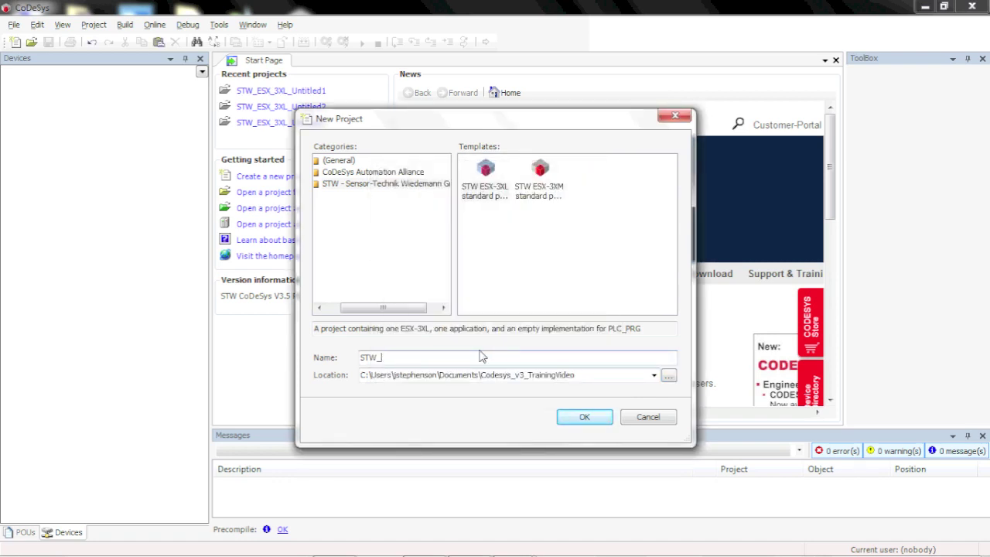
{"action": "type", "text": "CodessysV3_Training1"}
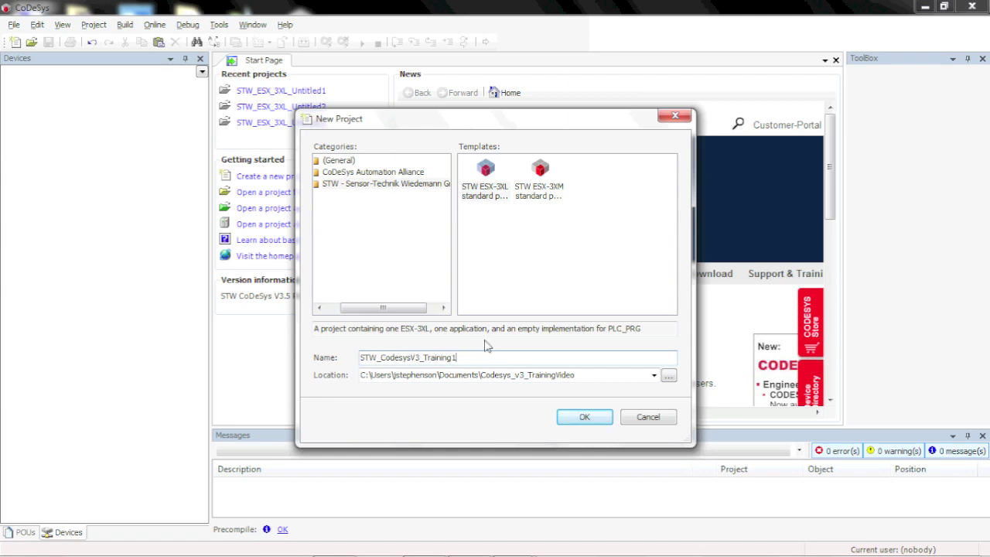
{"action": "key", "text": "BackSpace"}
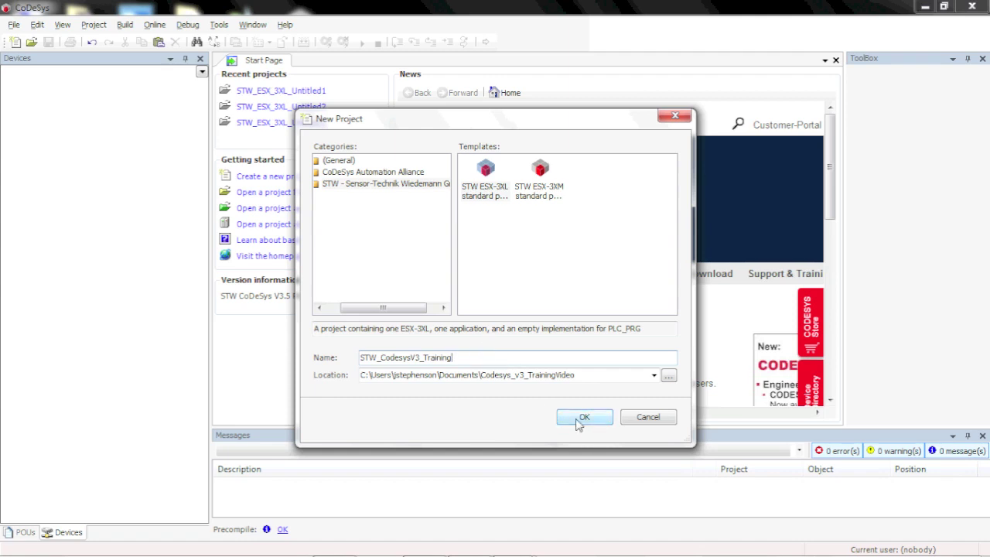
{"action": "left_click", "coordinate": [581, 418]}
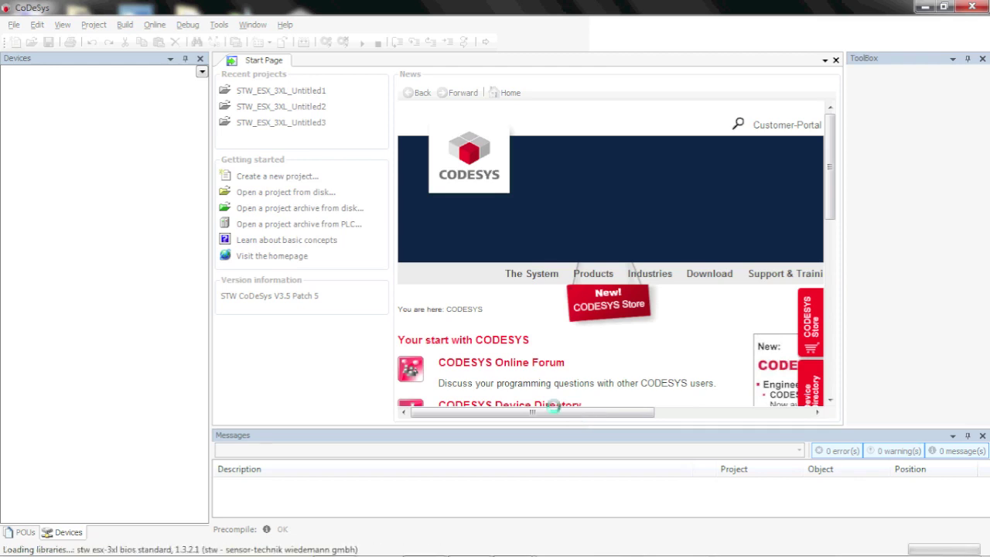
{"action": "mouse_move", "coordinate": [68, 551]}
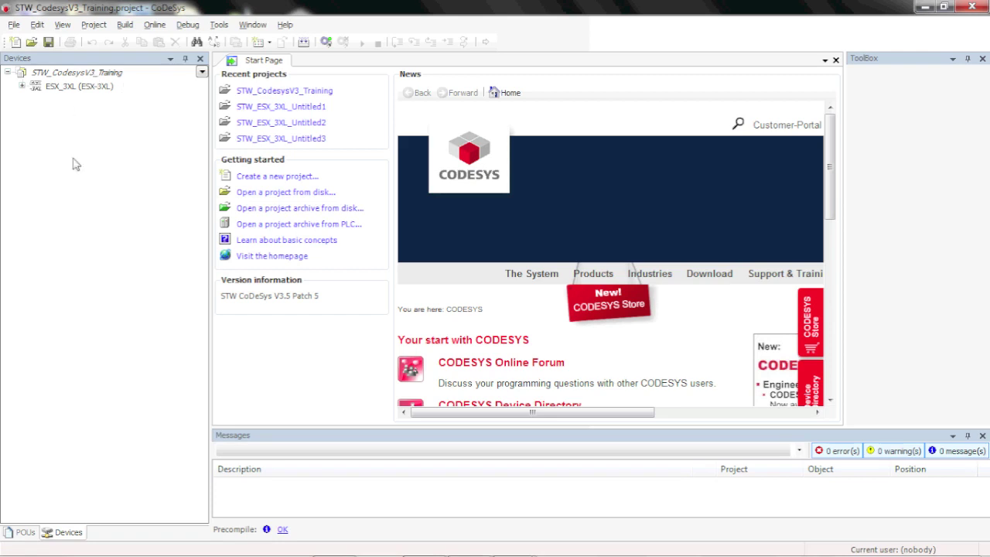
- Expand the ESX_3XL controller in the device tree and adjust the tree's width so the entry names are readable
{"action": "left_click_drag", "start_coordinate": [209, 113], "coordinate": [192, 116]}
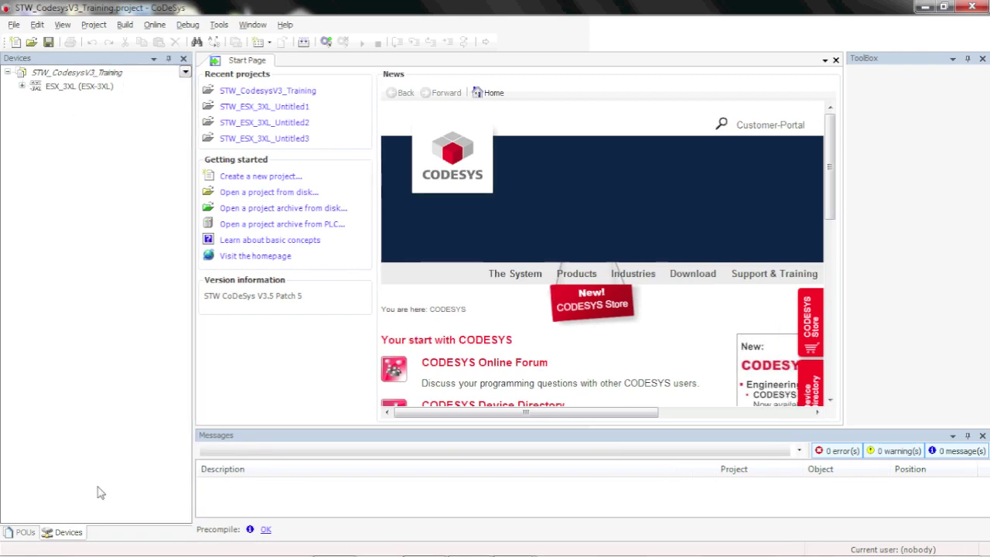
{"action": "left_click", "coordinate": [82, 74]}
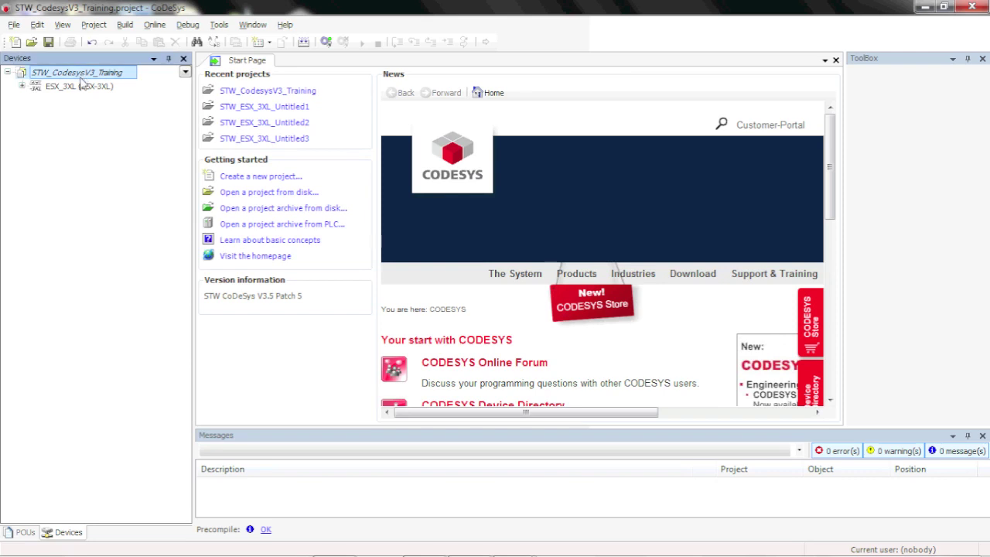
{"action": "left_click", "coordinate": [69, 88]}
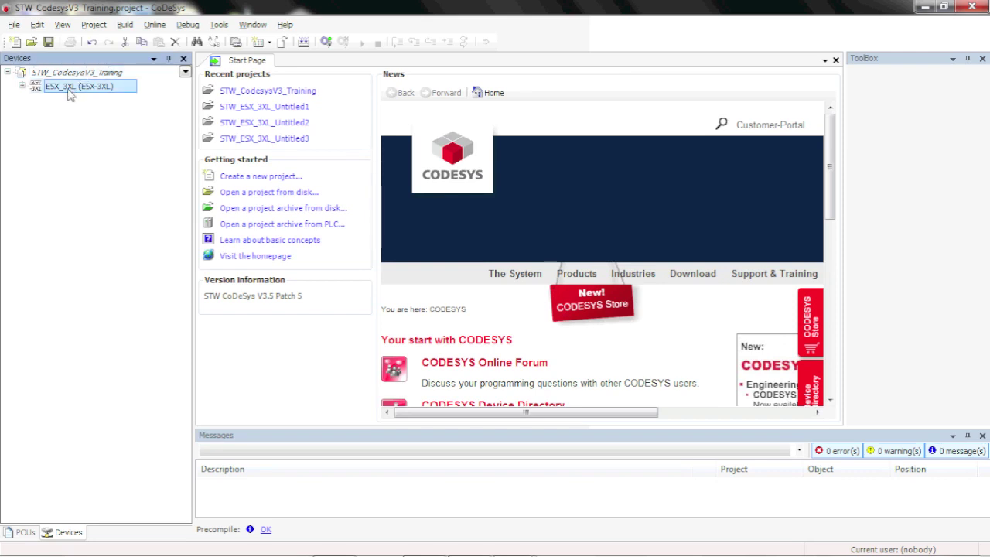
{"action": "left_click", "coordinate": [21, 86]}
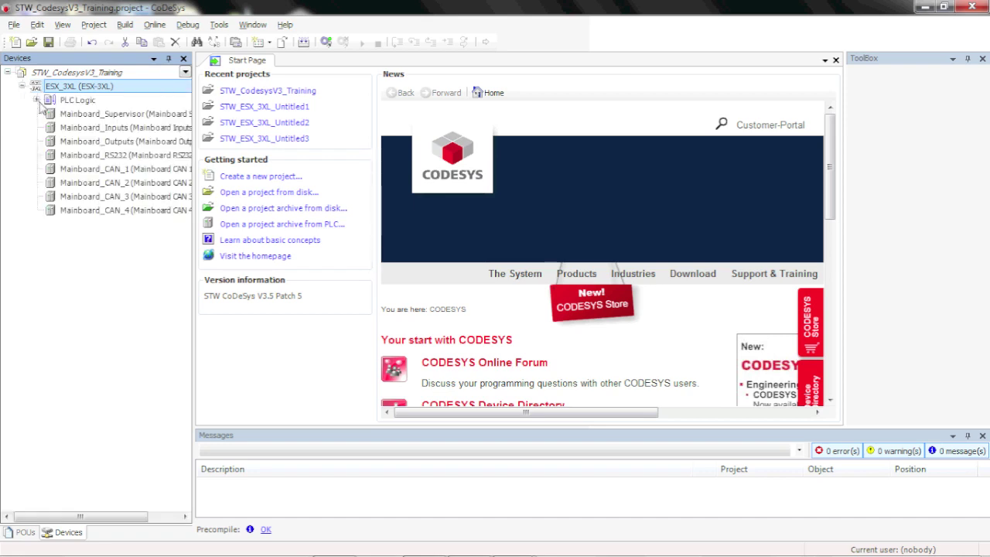
{"action": "left_click", "coordinate": [68, 101]}
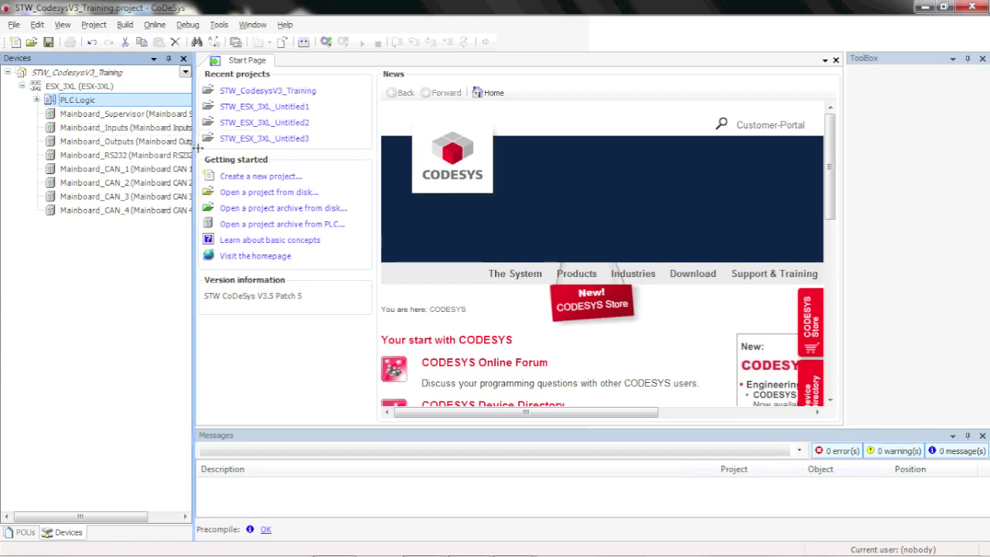
{"action": "left_click_drag", "start_coordinate": [193, 147], "coordinate": [215, 147]}
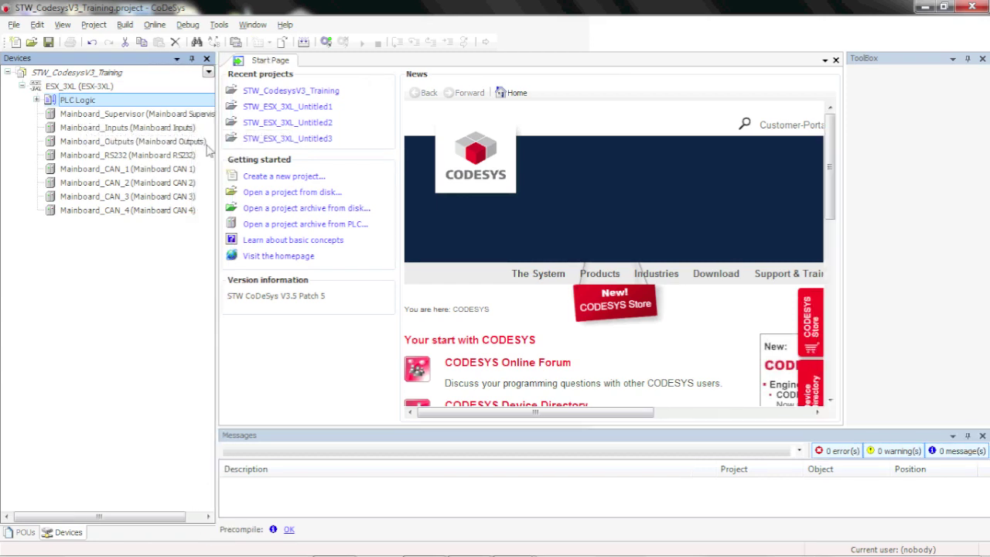
- Look through the controller's mainboard entries, from Supervisor, Inputs, Outputs and RS232 to the CAN interfaces
{"action": "left_click", "coordinate": [111, 116]}
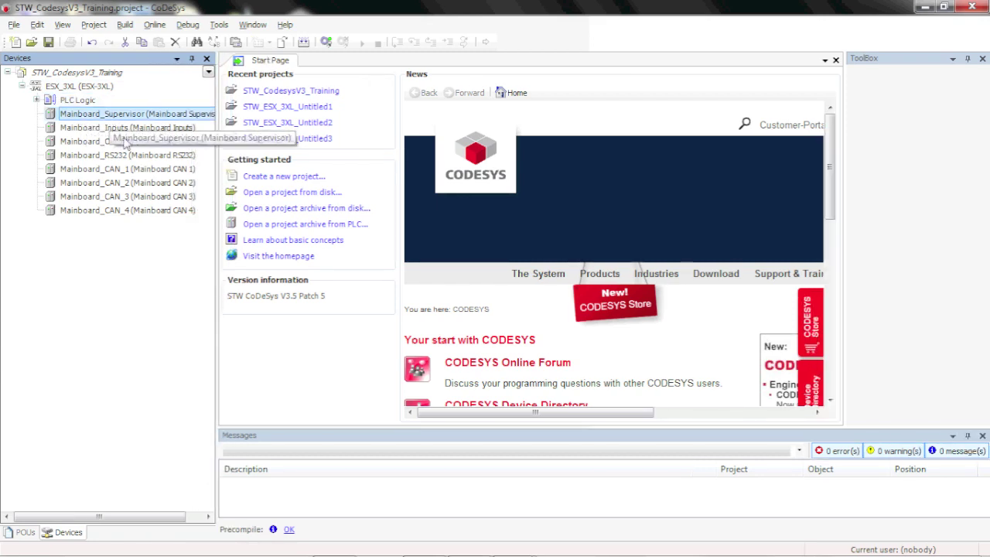
{"action": "left_click", "coordinate": [117, 130]}
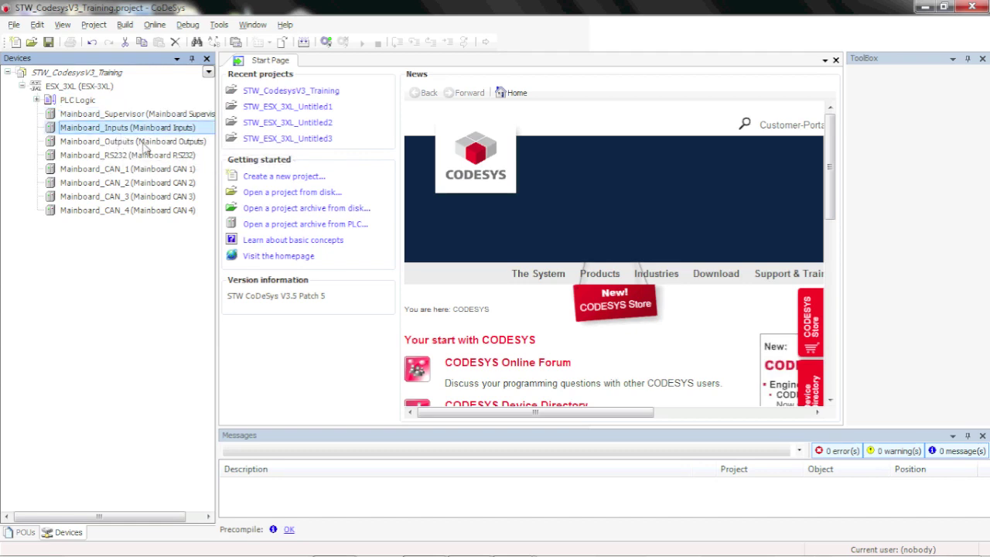
{"action": "left_click", "coordinate": [142, 144]}
{"action": "left_click", "coordinate": [144, 157]}
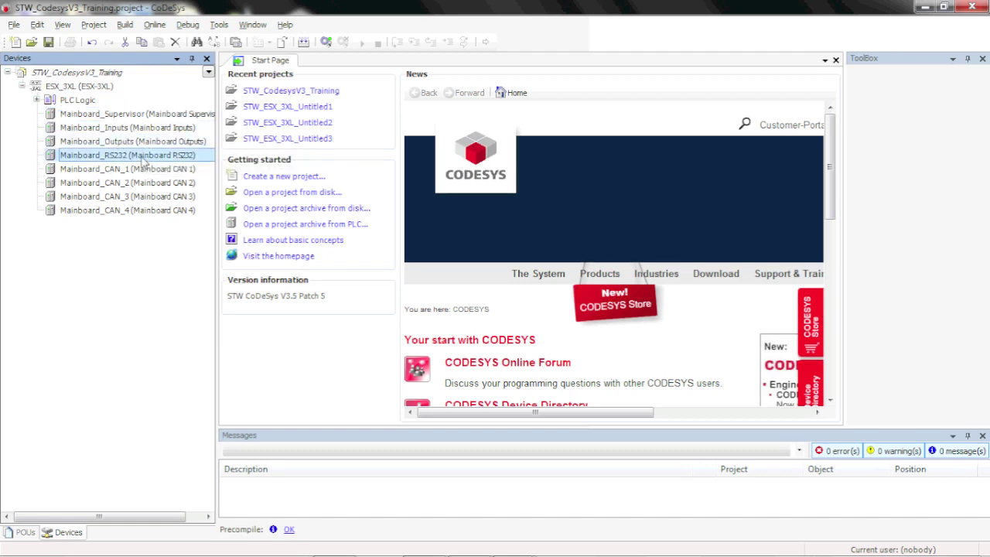
{"action": "left_click", "coordinate": [136, 170]}
{"action": "left_click", "coordinate": [146, 196]}
{"action": "left_click", "coordinate": [144, 209]}
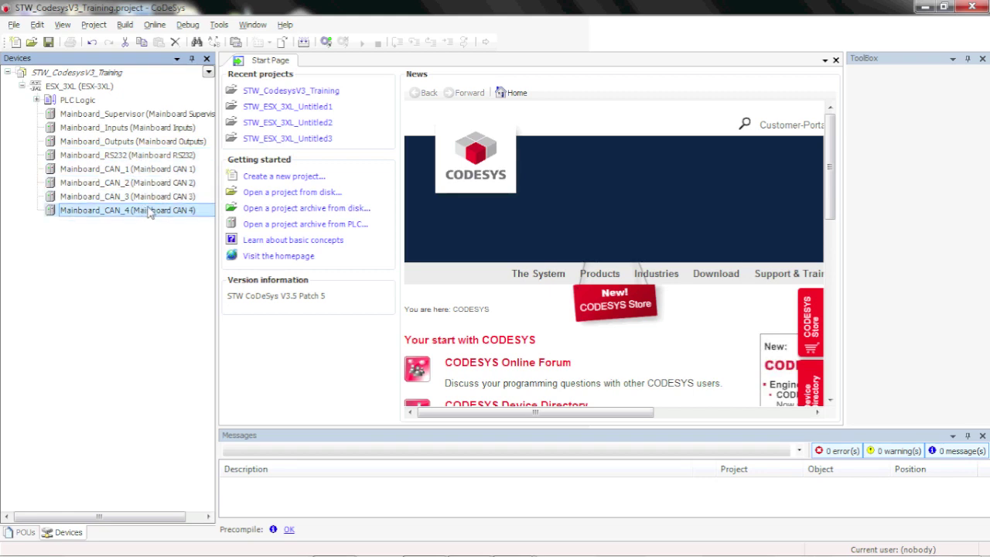
- Expand PLC Logic and its Application, and open the PLC_PRG program for editing
{"action": "left_click", "coordinate": [37, 102]}
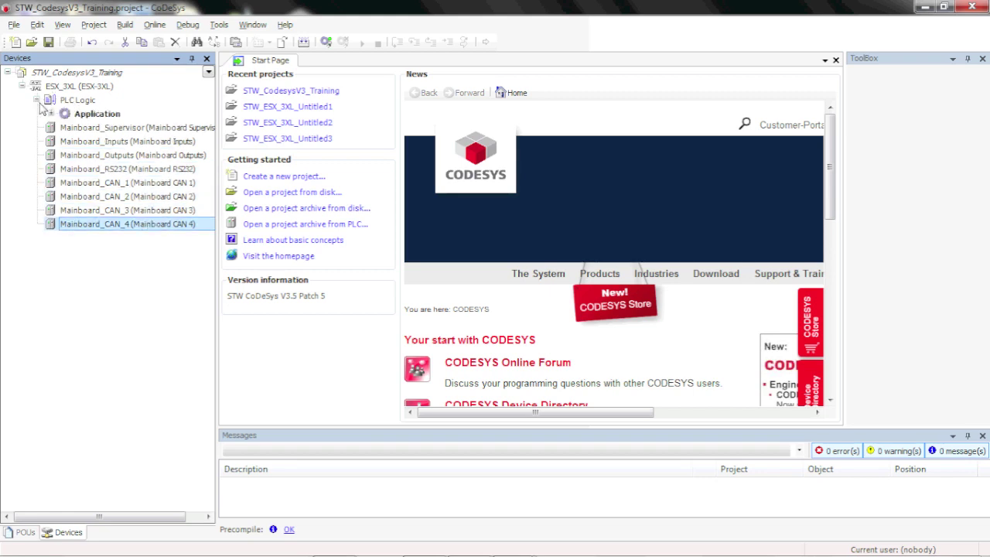
{"action": "left_click", "coordinate": [51, 114]}
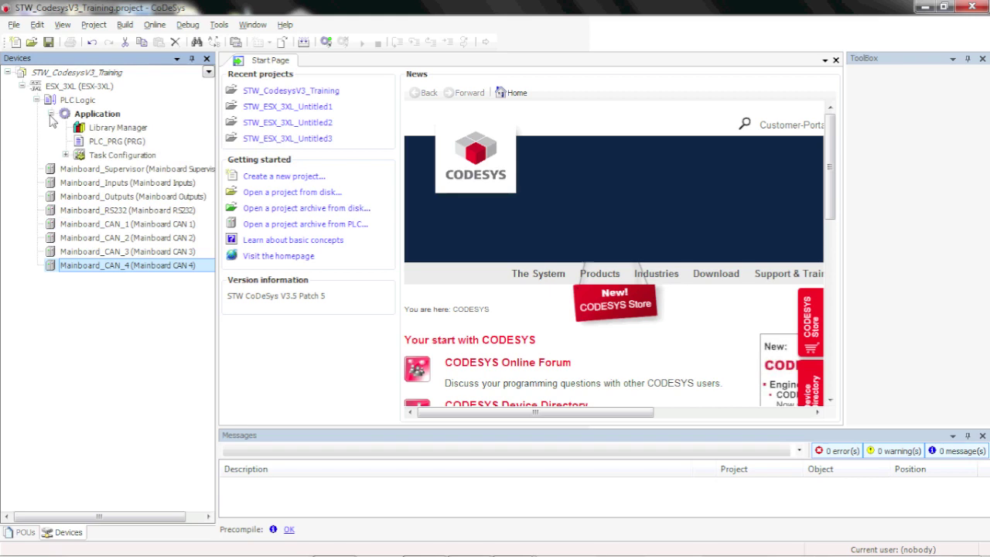
{"action": "left_click", "coordinate": [112, 129]}
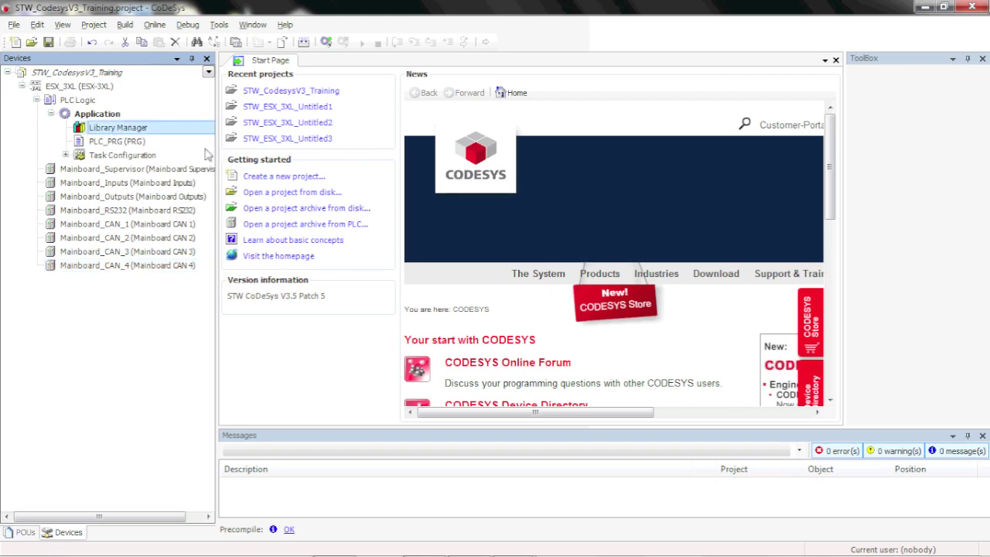
{"action": "left_click", "coordinate": [142, 143]}
{"action": "double_click", "coordinate": [141, 146]}
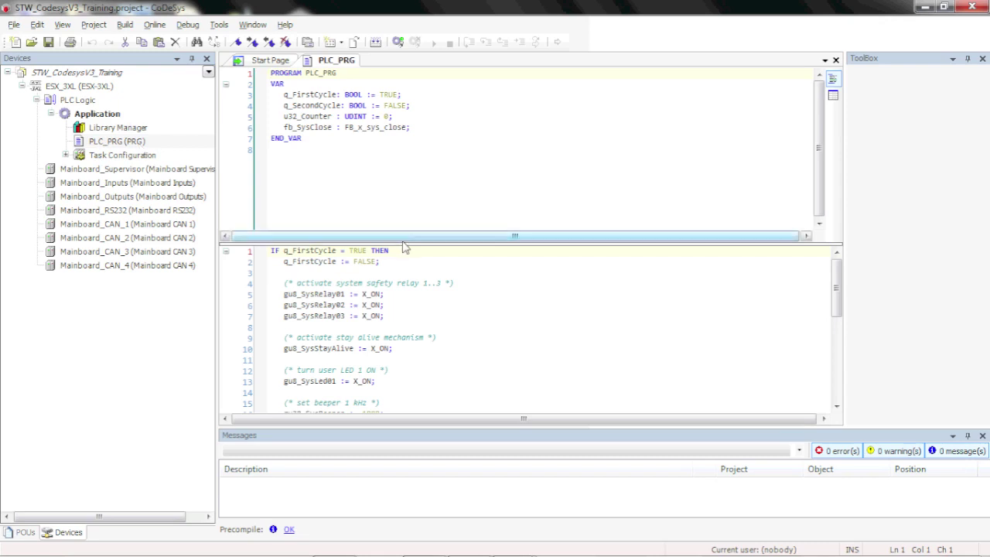
- Enlarge the implementation section of PLC_PRG and read through its code
{"action": "left_click_drag", "start_coordinate": [404, 246], "coordinate": [395, 164]}
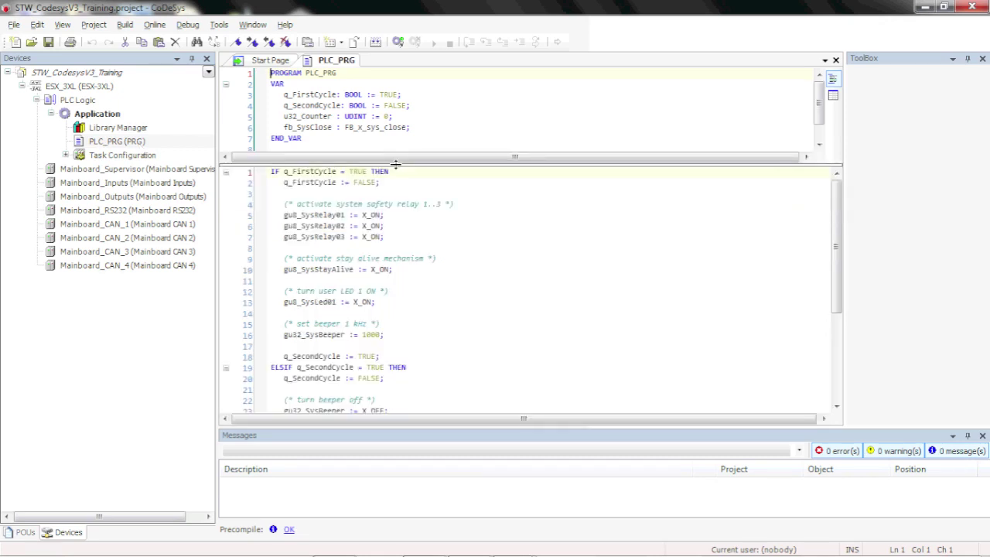
{"action": "left_click", "coordinate": [551, 232]}
{"action": "scroll", "coordinate": [550, 232], "scroll_direction": "down", "scroll_amount": 4}
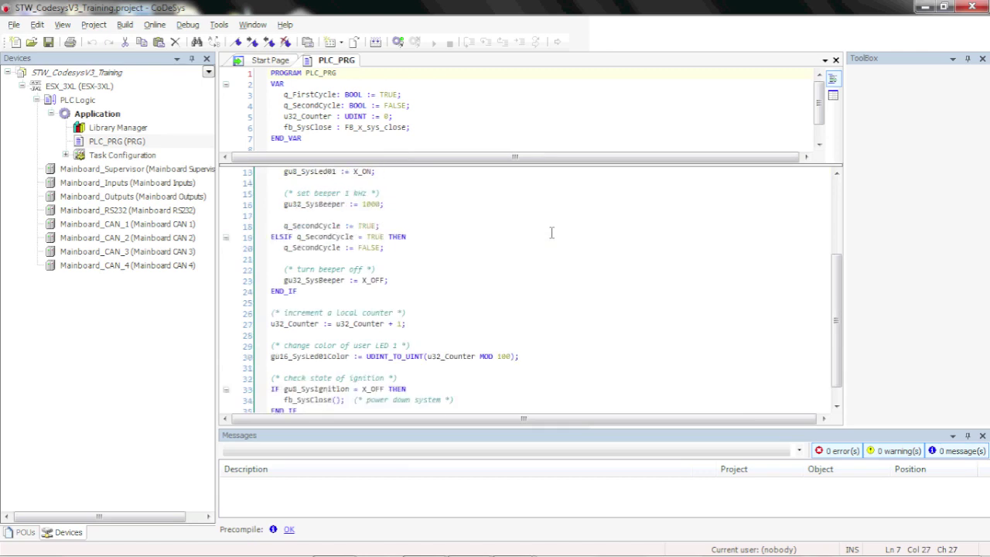
{"action": "scroll", "coordinate": [470, 298], "scroll_direction": "up", "scroll_amount": 4}
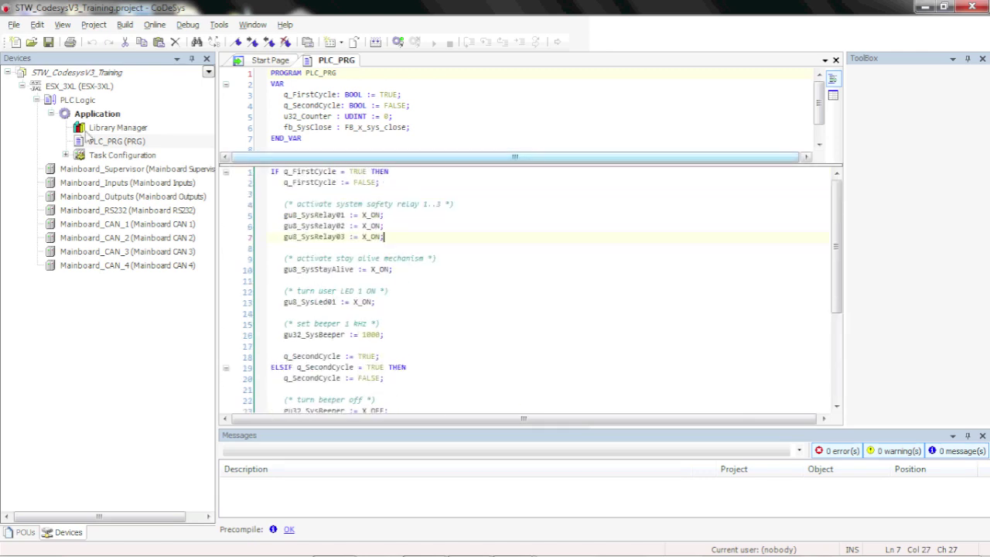
- Check the tasks under Task Configuration, and open the application's Library Manager
{"action": "left_click", "coordinate": [66, 154]}
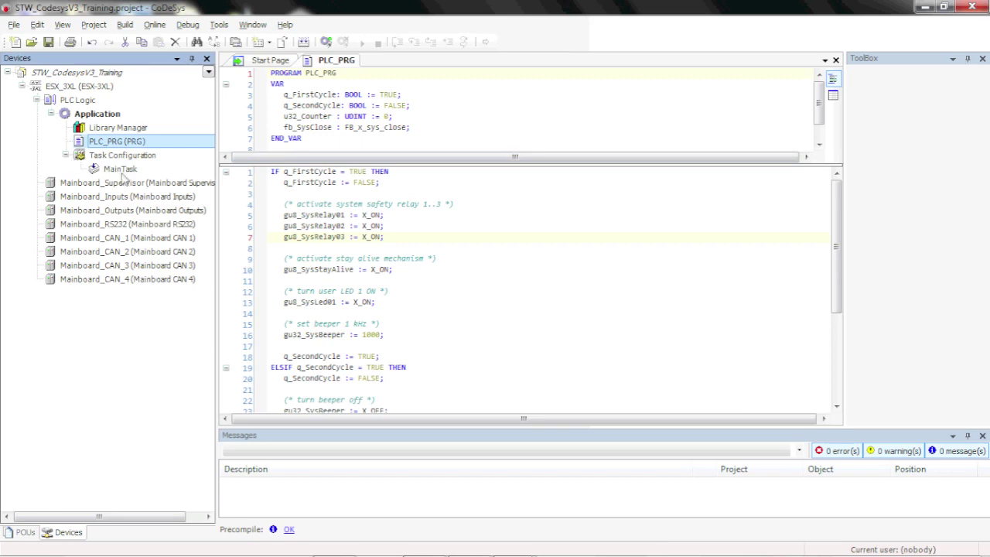
{"action": "left_click", "coordinate": [67, 155]}
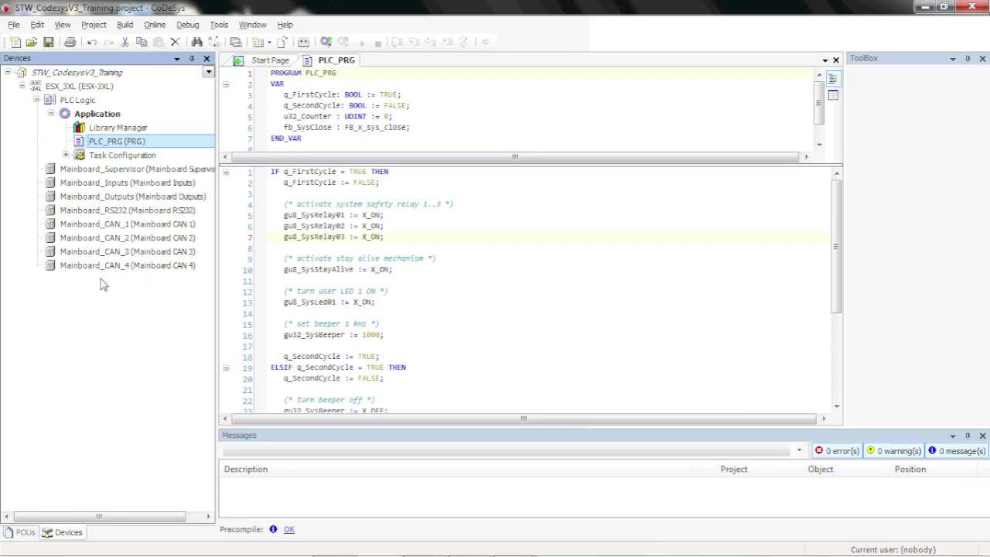
{"action": "double_click", "coordinate": [114, 131]}
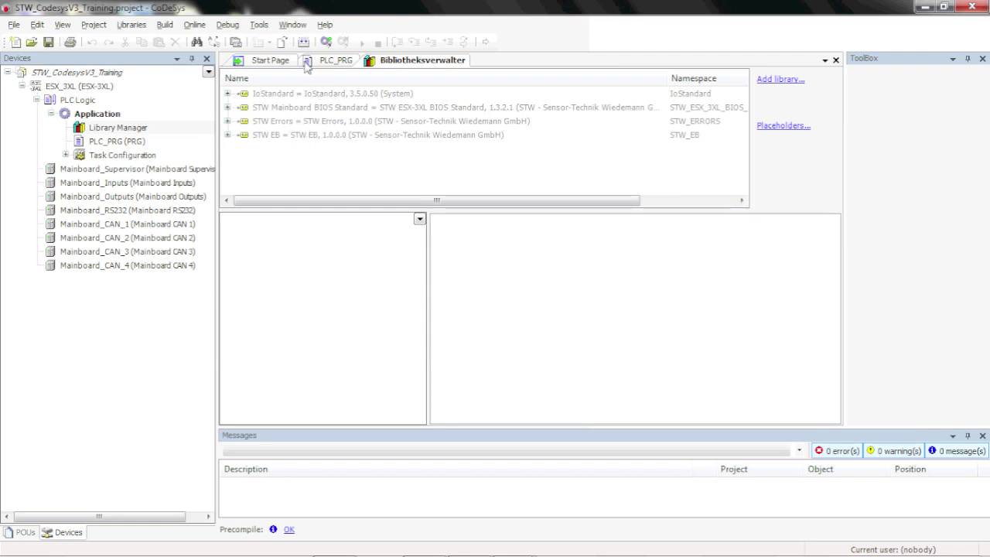
- Review the device and library management settings in the Features category of the environment options, and close the options
{"action": "left_click", "coordinate": [267, 29]}
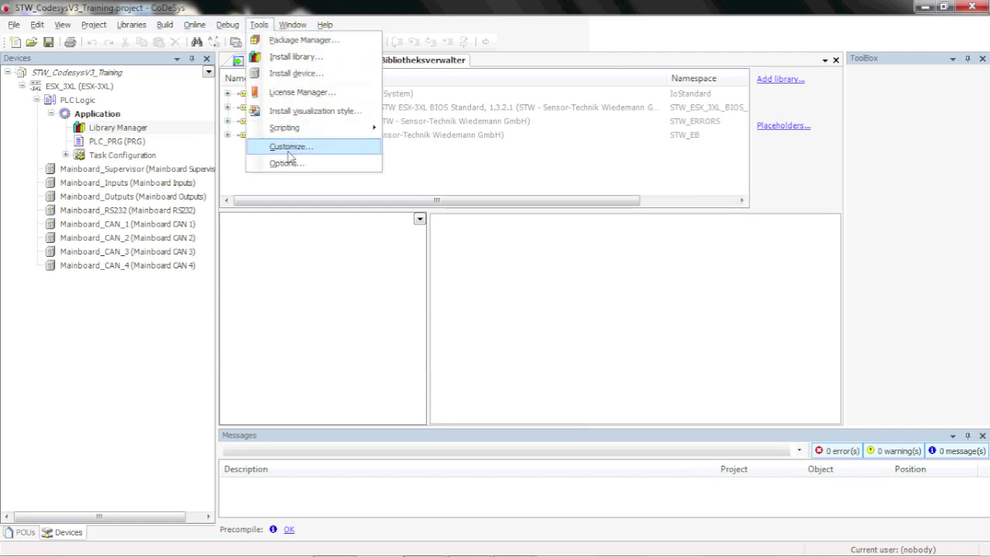
{"action": "left_click", "coordinate": [288, 164]}
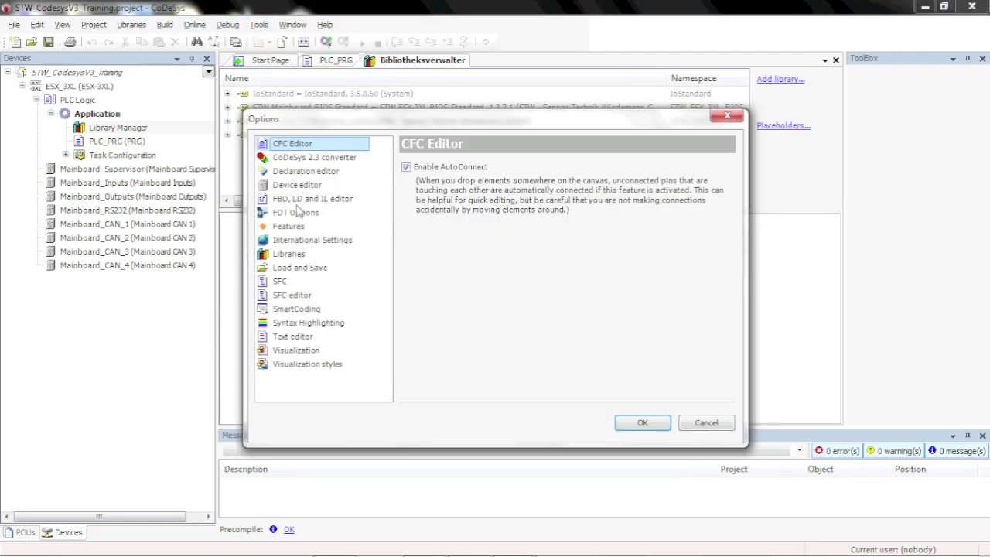
{"action": "left_click", "coordinate": [299, 226]}
{"action": "left_click_drag", "start_coordinate": [725, 205], "coordinate": [726, 287]}
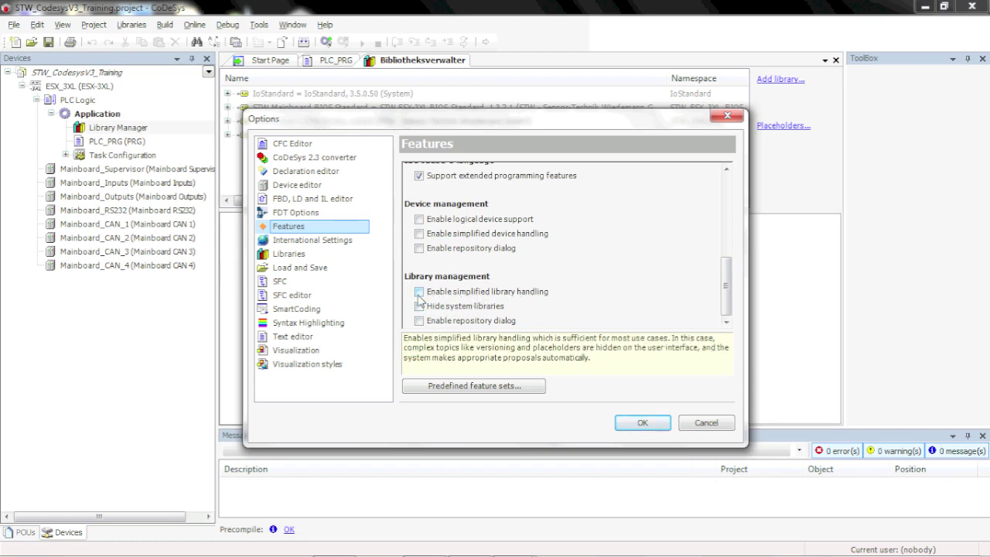
{"action": "left_click", "coordinate": [642, 422]}
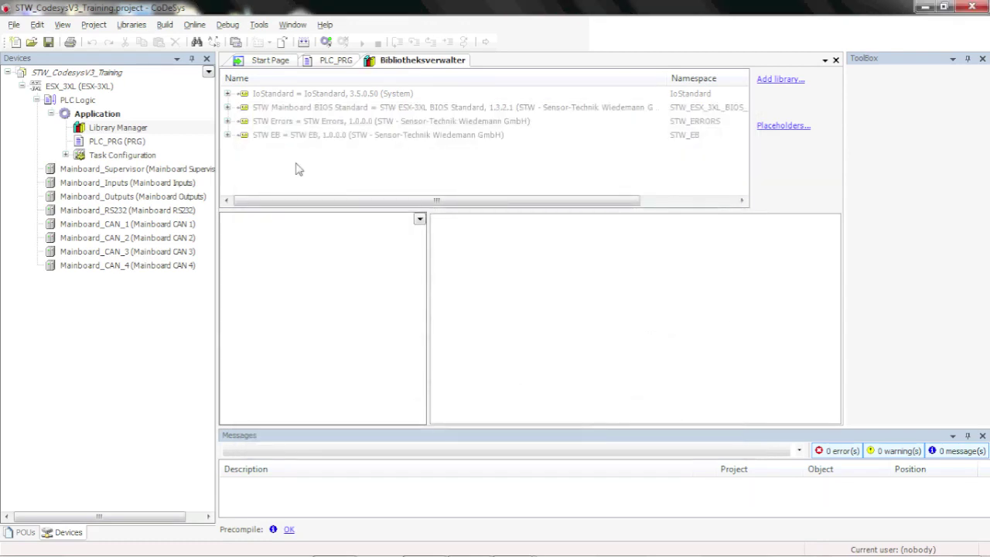
- Check the contents of IoStandard and the STW ESX-3XL BIOS Standard library, including the constants, T_x_in_status structure and FB_x_in_get_status block under Inputs
{"action": "left_click", "coordinate": [274, 94]}
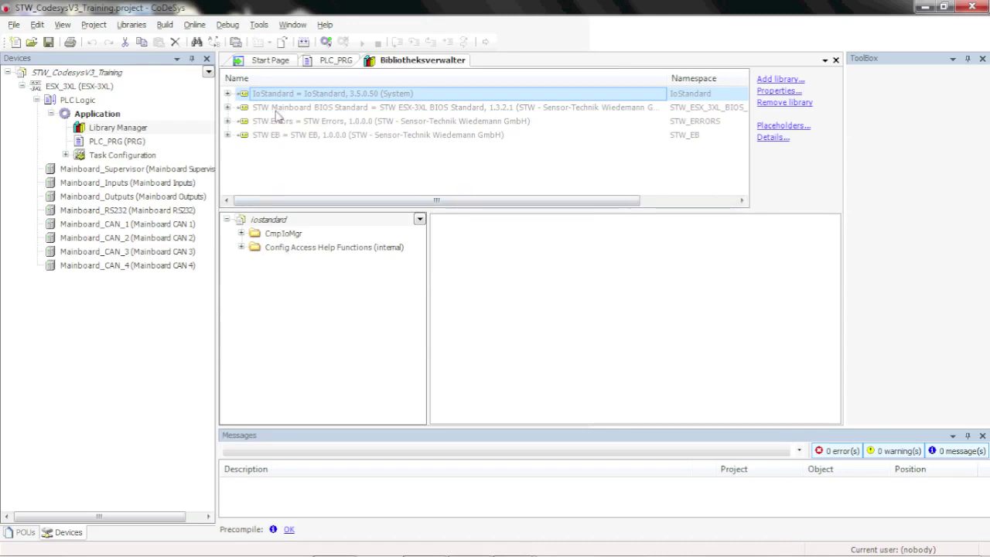
{"action": "left_click", "coordinate": [278, 108]}
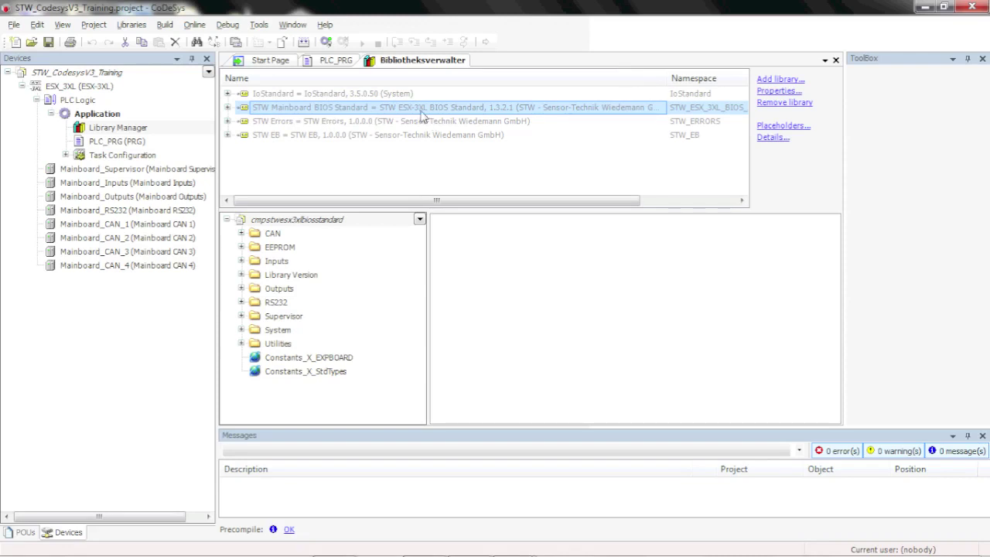
{"action": "left_click", "coordinate": [241, 261]}
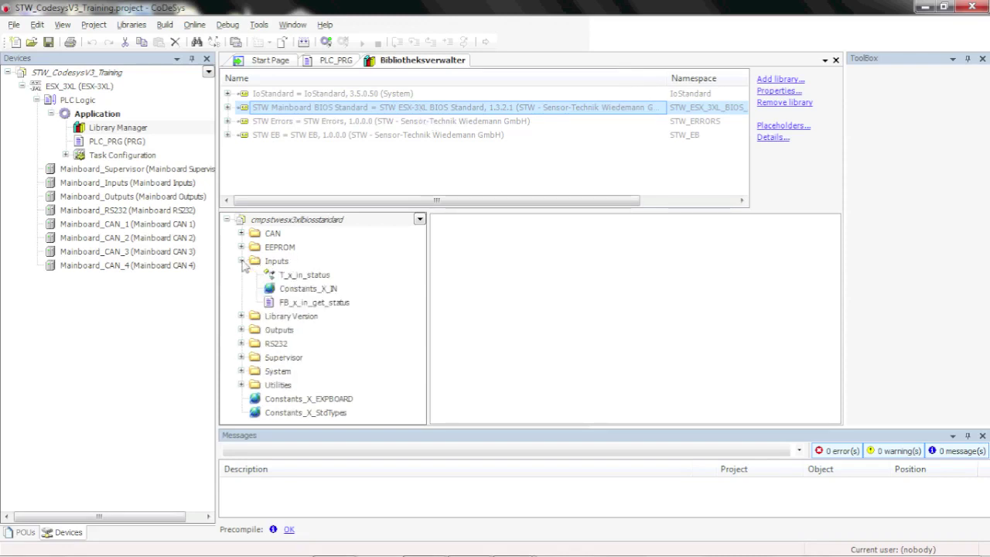
{"action": "left_click", "coordinate": [301, 289]}
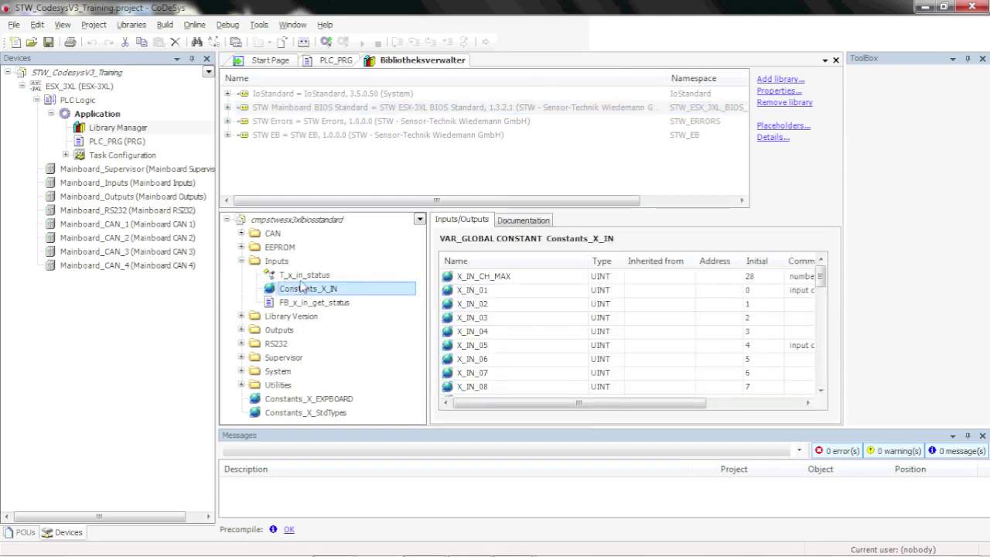
{"action": "left_click", "coordinate": [305, 278]}
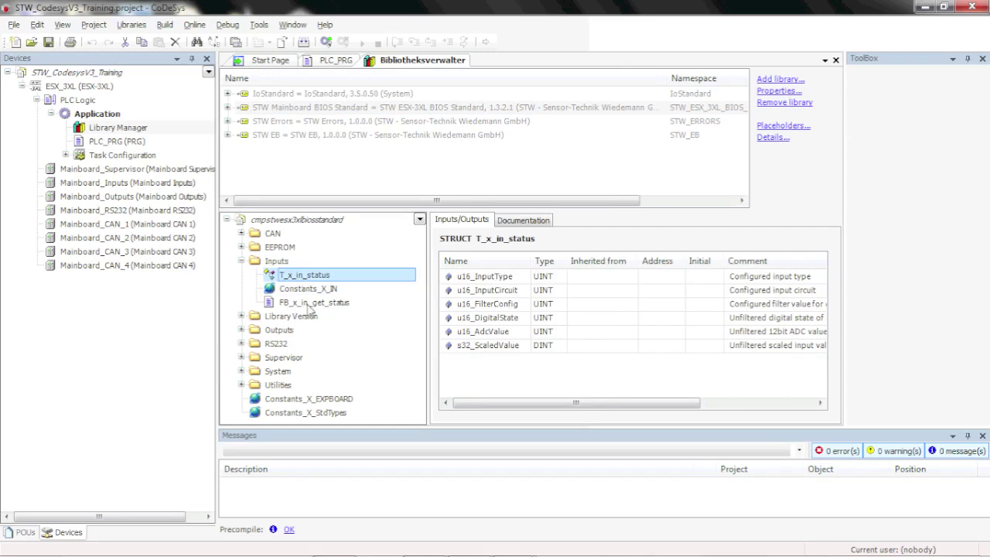
{"action": "left_click", "coordinate": [310, 306]}
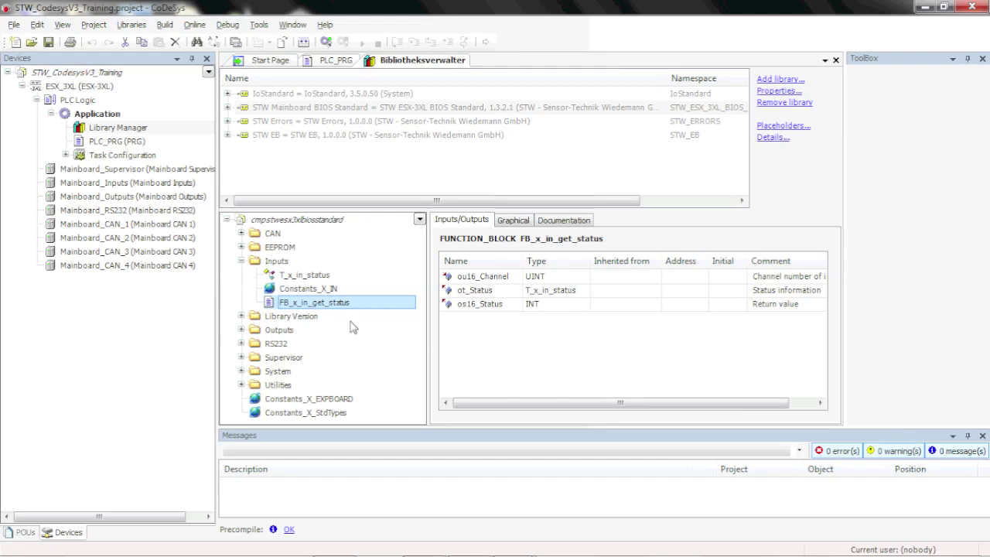
- Read through the Constants_X_IN list, look at the T_x_in_status structure again, and collapse the Inputs folder
{"action": "left_click", "coordinate": [325, 294]}
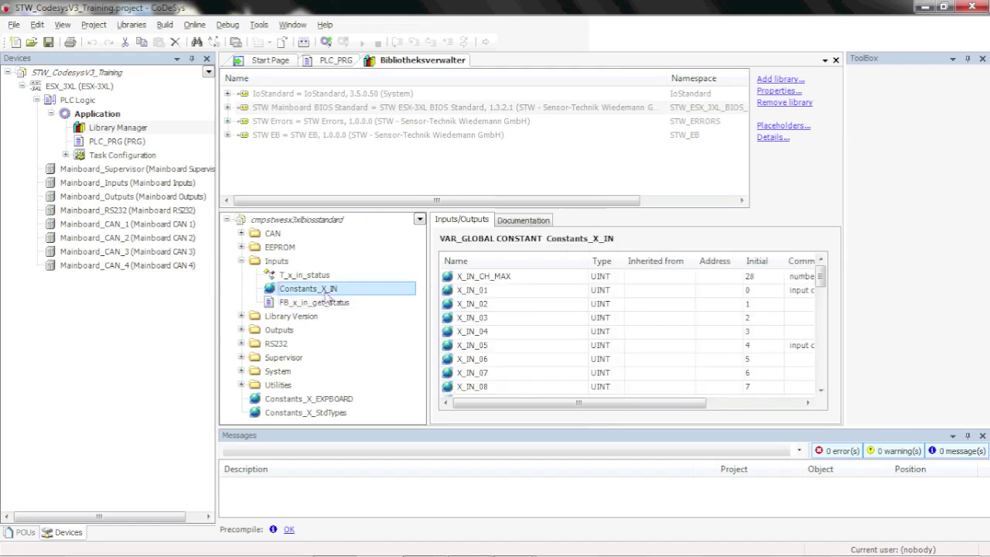
{"action": "left_click", "coordinate": [491, 295]}
{"action": "scroll", "coordinate": [493, 297], "scroll_direction": "down", "scroll_amount": 3}
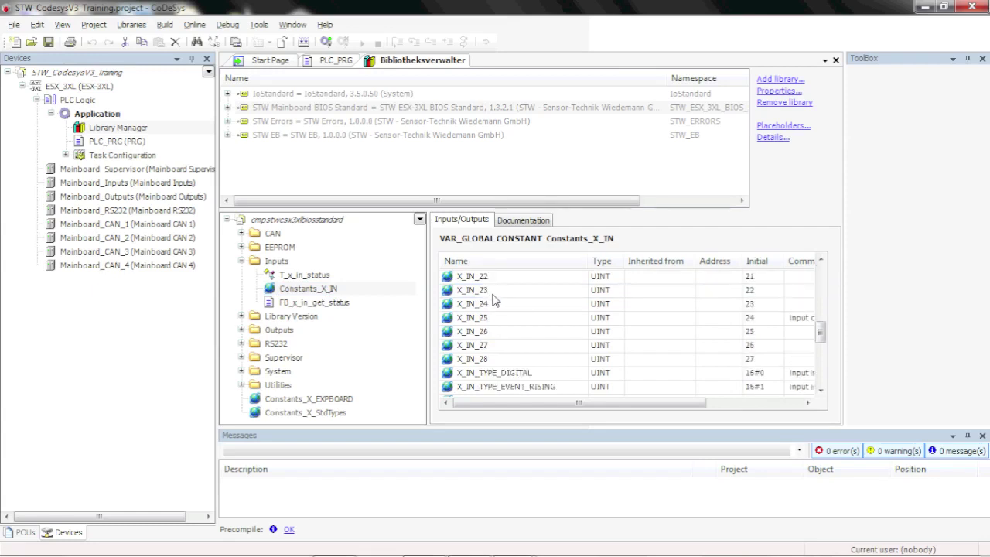
{"action": "scroll", "coordinate": [495, 300], "scroll_direction": "up", "scroll_amount": 3}
{"action": "left_click", "coordinate": [323, 277]}
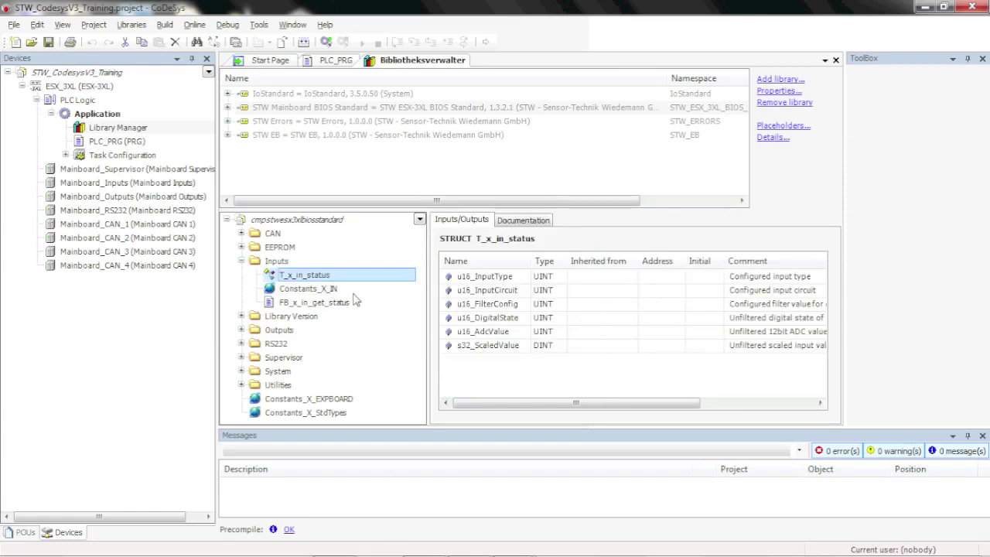
{"action": "left_click", "coordinate": [241, 261]}
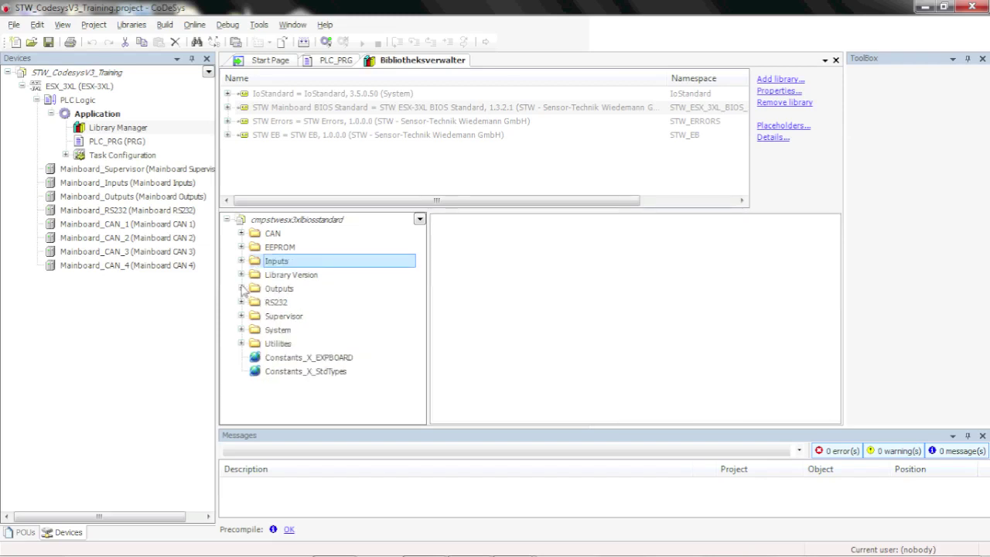
- Expand the library's CAN folder and look through its structures from T_x_can_bus_status to T_x_can_obj_status
{"action": "left_click", "coordinate": [241, 233]}
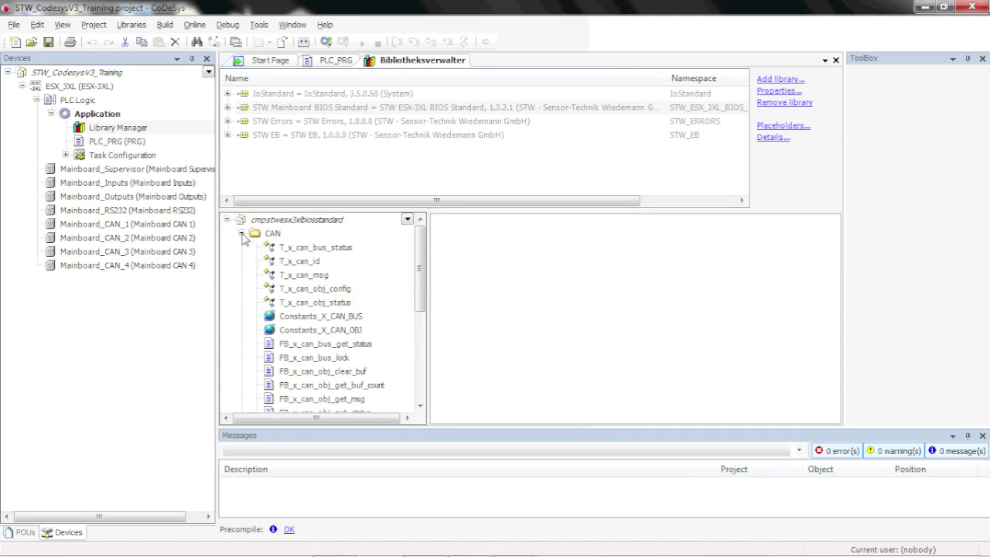
{"action": "left_click", "coordinate": [297, 248]}
{"action": "left_click", "coordinate": [298, 262]}
{"action": "left_click", "coordinate": [298, 276]}
{"action": "left_click", "coordinate": [298, 290]}
{"action": "left_click", "coordinate": [302, 303]}
{"action": "scroll", "coordinate": [301, 305], "scroll_direction": "down", "scroll_amount": 1}
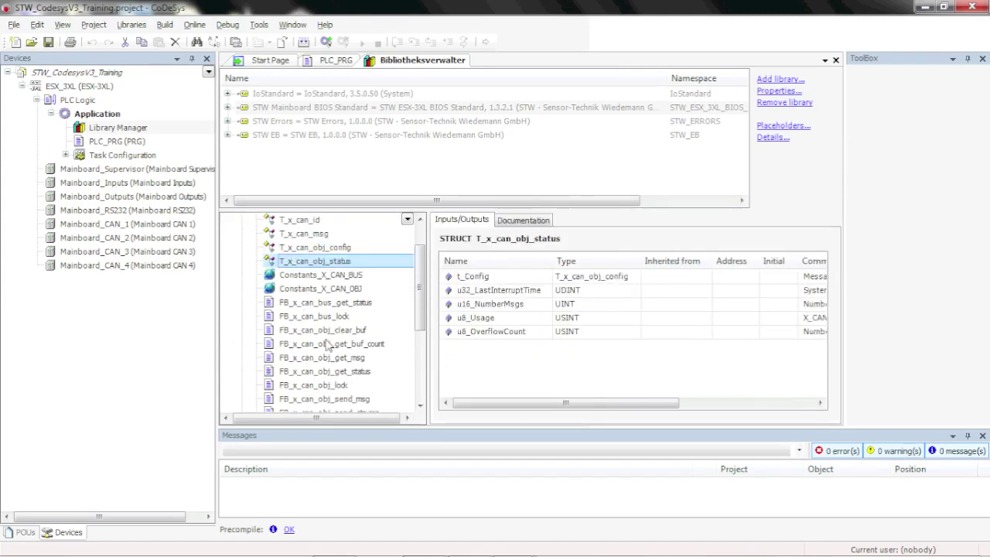
- Examine the Constants_X_CAN_OBJ and Constants_X_CAN_BUS lists, and collapse the CAN folder
{"action": "left_click", "coordinate": [335, 290]}
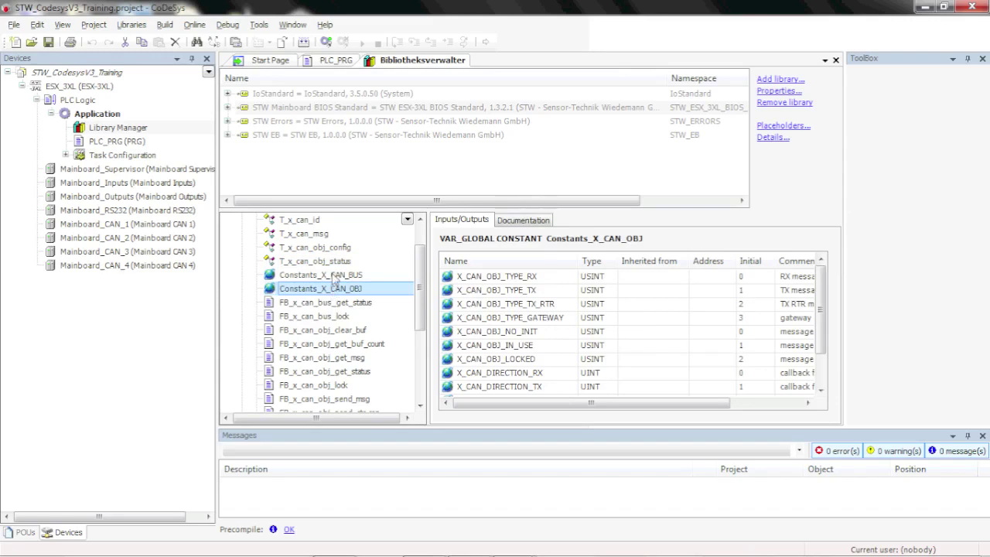
{"action": "left_click", "coordinate": [334, 276]}
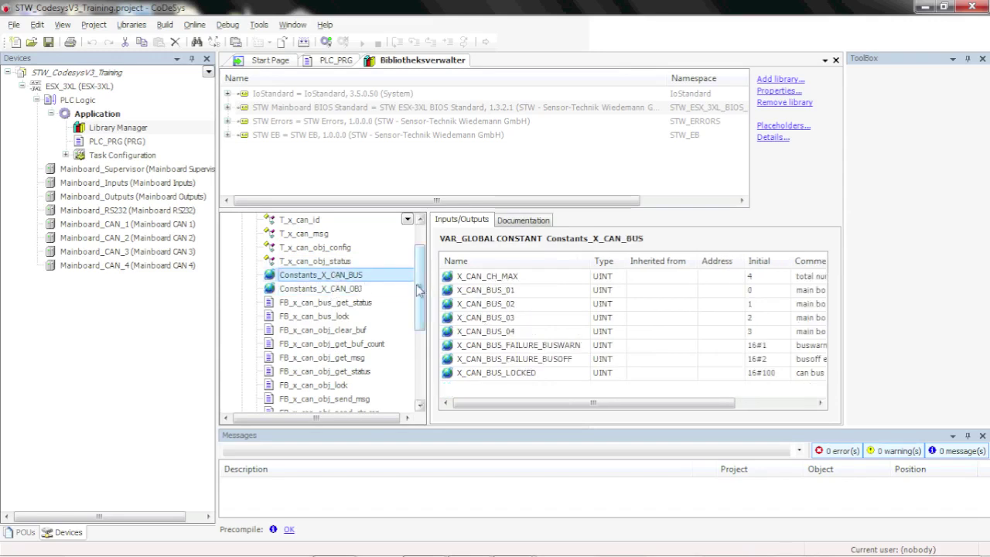
{"action": "left_click_drag", "start_coordinate": [418, 289], "coordinate": [423, 275]}
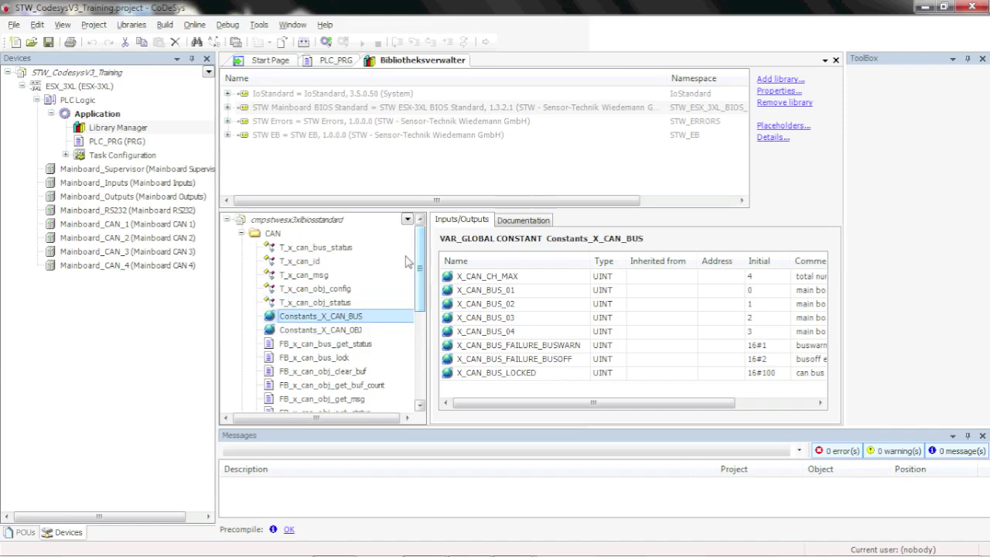
{"action": "left_click", "coordinate": [242, 233]}
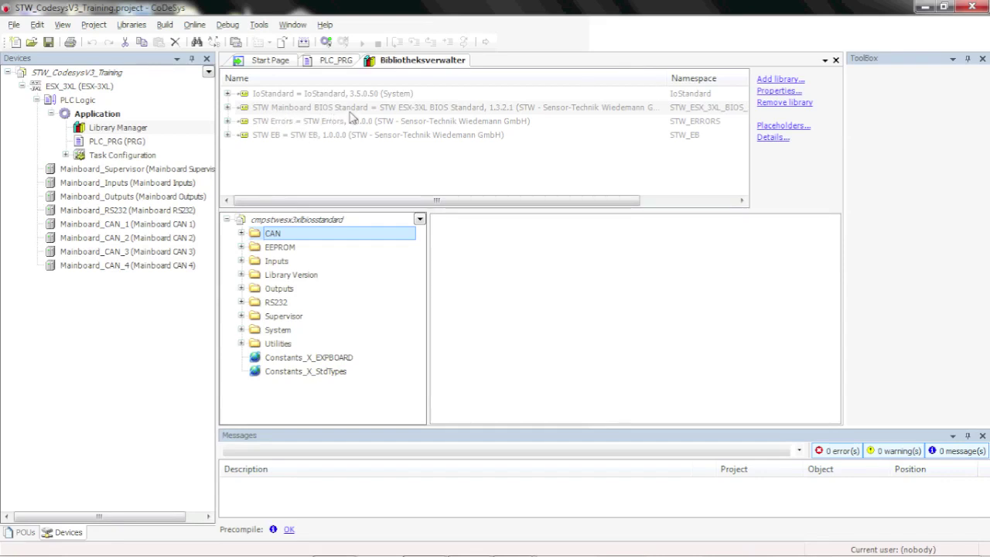
- Add the STW ESX-3XL BIOS Advanced library from the Target category's STW - Sensor-Technik Wiedemann GmbH ESX-3XL group to the application
{"action": "left_click", "coordinate": [792, 82]}
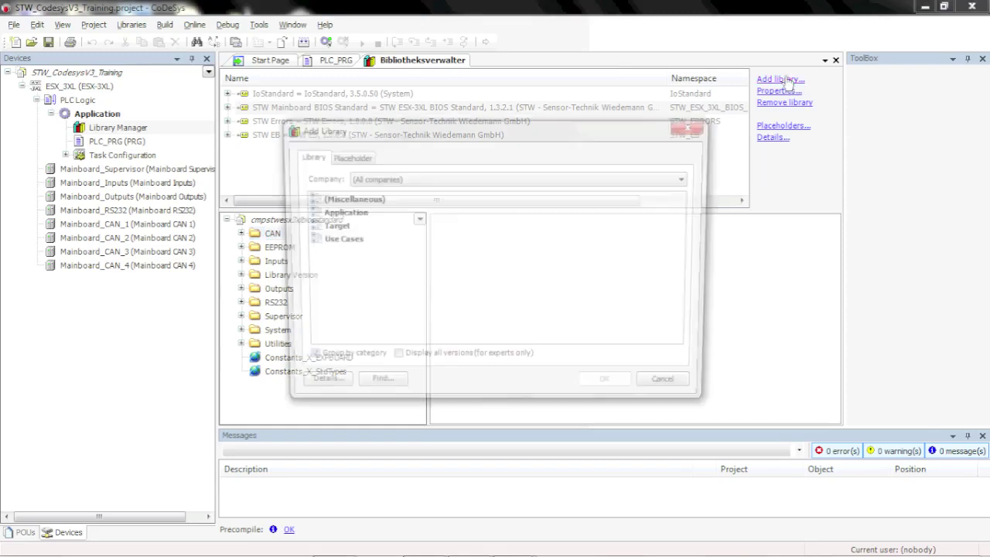
{"action": "double_click", "coordinate": [310, 232]}
{"action": "double_click", "coordinate": [321, 244]}
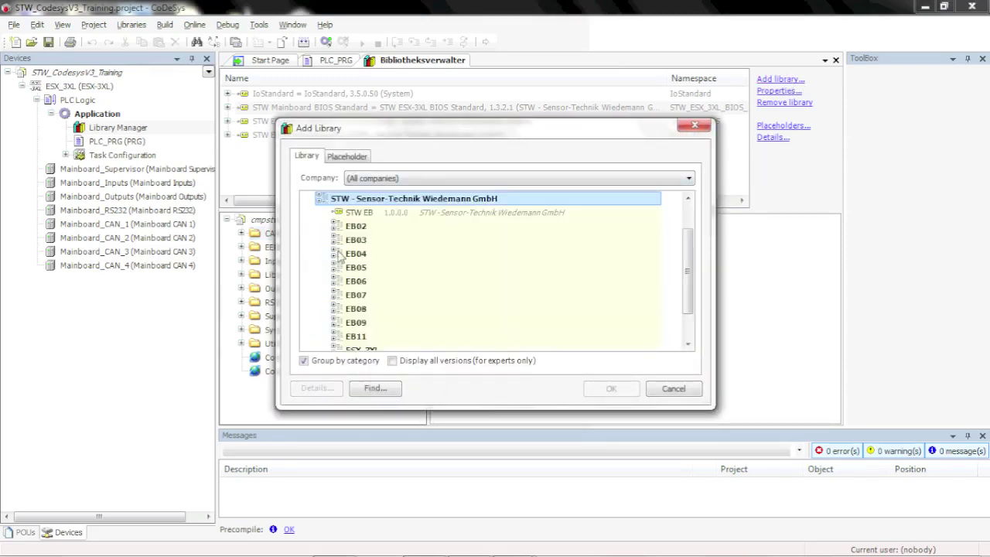
{"action": "scroll", "coordinate": [348, 263], "scroll_direction": "down", "scroll_amount": 1}
{"action": "double_click", "coordinate": [363, 308]}
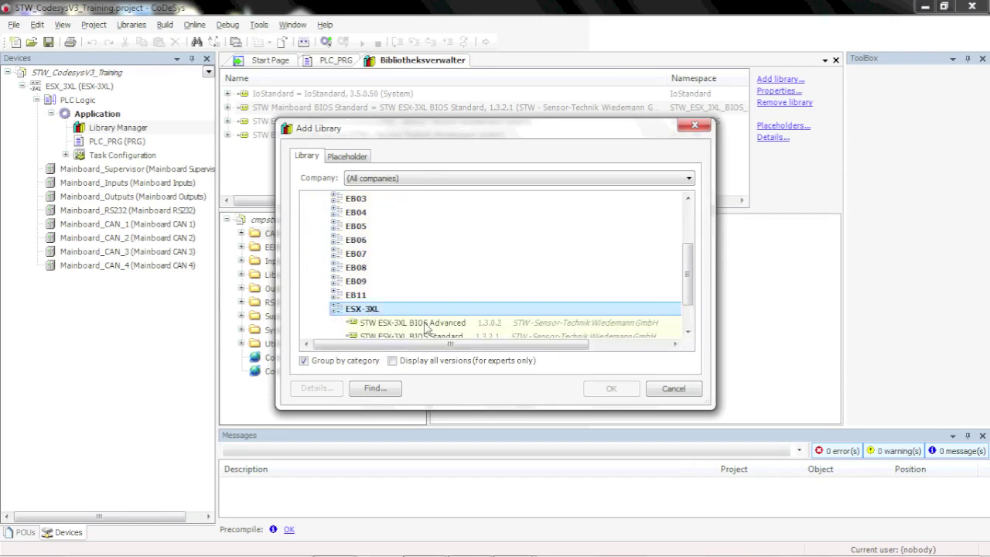
{"action": "scroll", "coordinate": [444, 285], "scroll_direction": "down", "scroll_amount": 1}
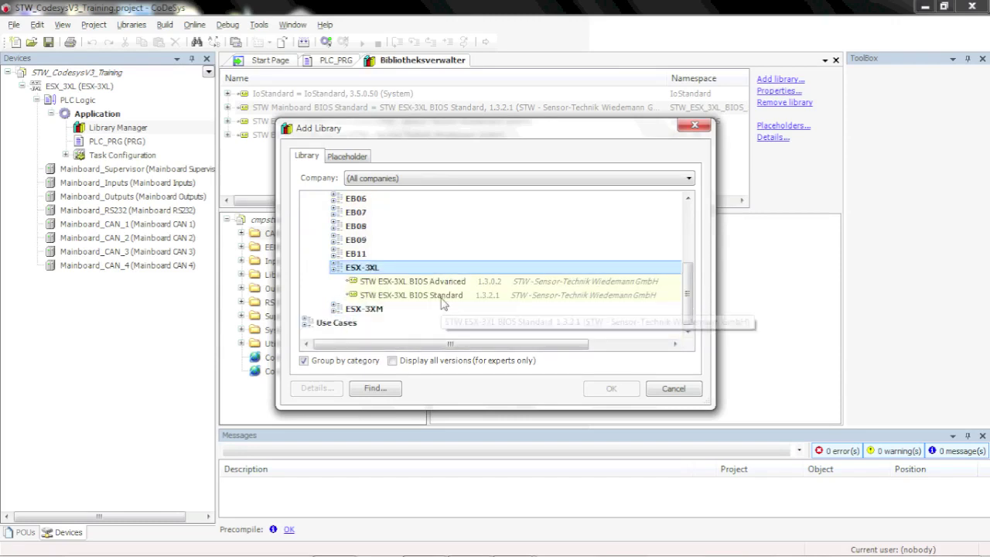
{"action": "left_click", "coordinate": [448, 282]}
{"action": "left_click", "coordinate": [591, 387]}
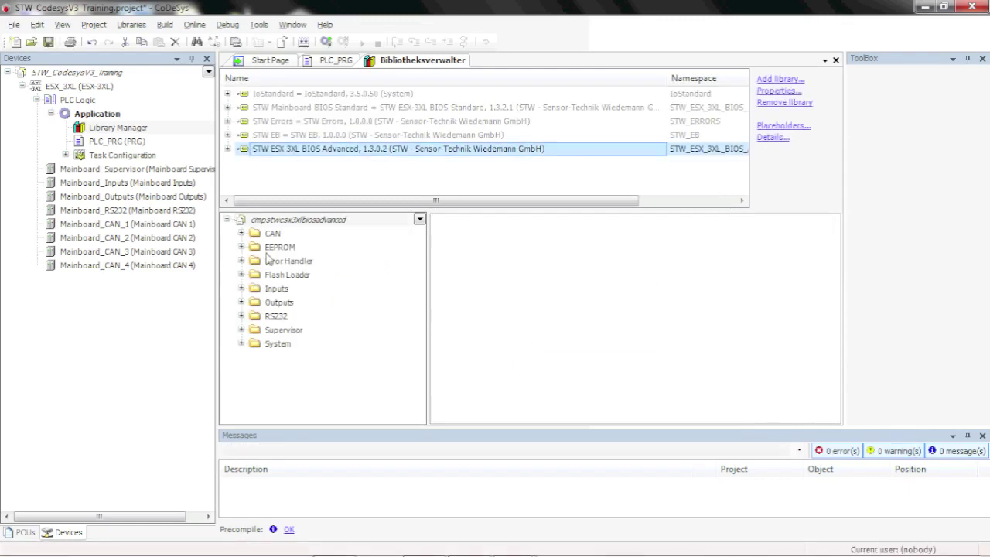
- Look into the CAN and Inputs folders of the STW ESX-3XL BIOS Advanced library, and clear the library selection
{"action": "left_click", "coordinate": [241, 233]}
{"action": "left_click", "coordinate": [241, 233]}
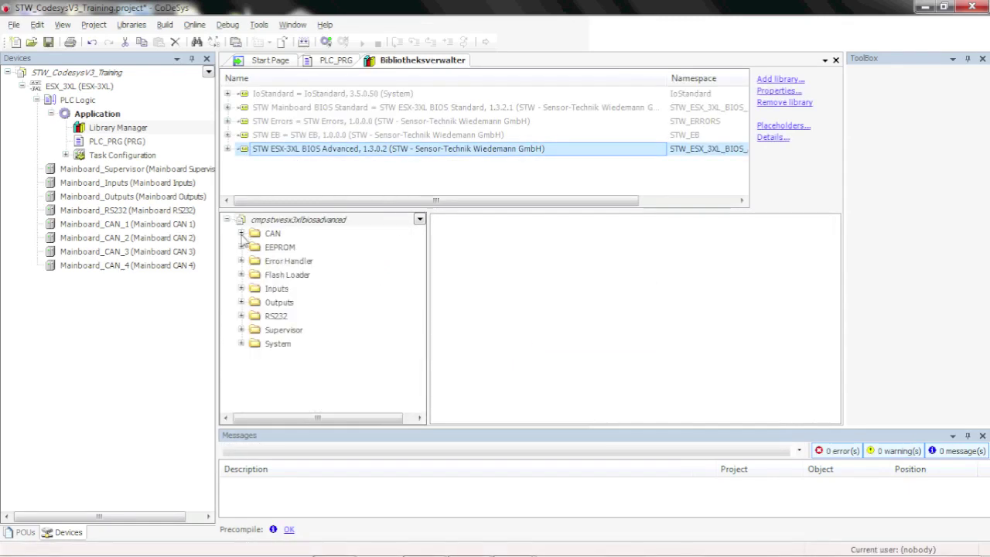
{"action": "left_click", "coordinate": [241, 288]}
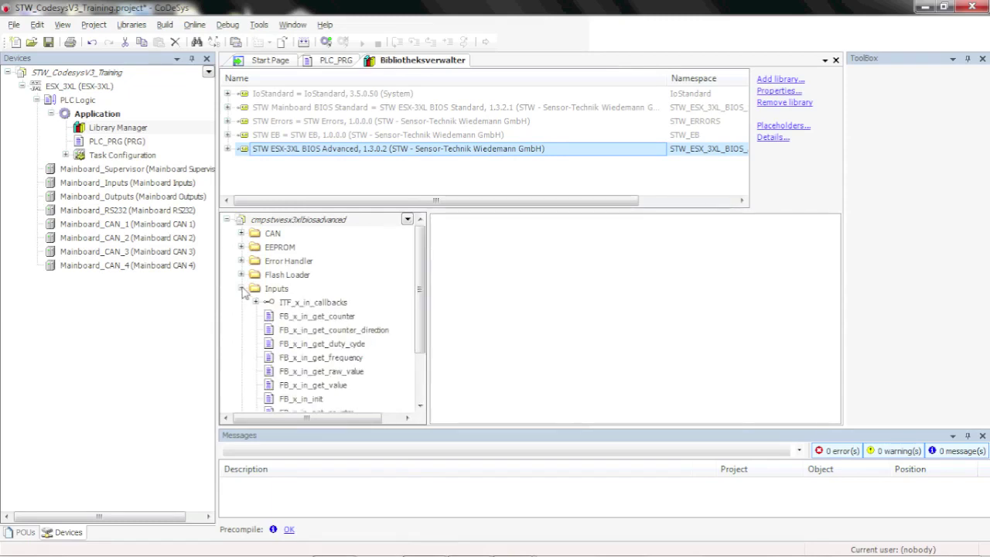
{"action": "left_click", "coordinate": [241, 288]}
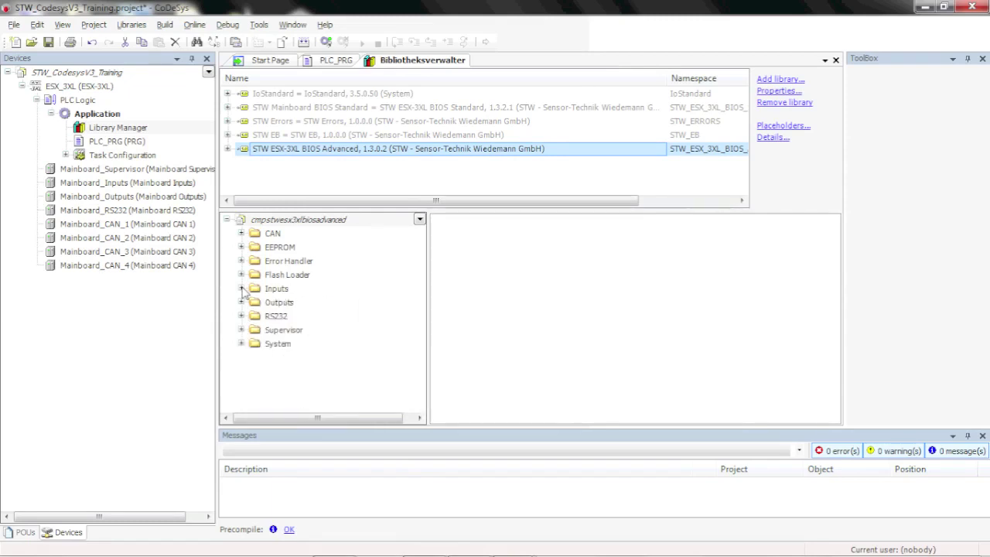
{"action": "left_click", "coordinate": [267, 182]}
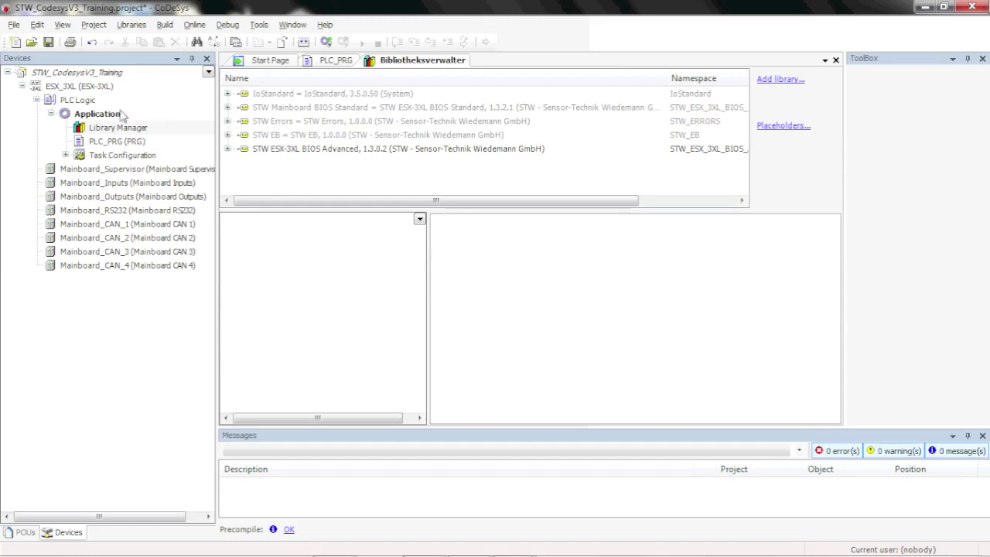
- Open the ESX_3XL controller's device editor and view the Gateway details in its communication settings
{"action": "left_click", "coordinate": [80, 87]}
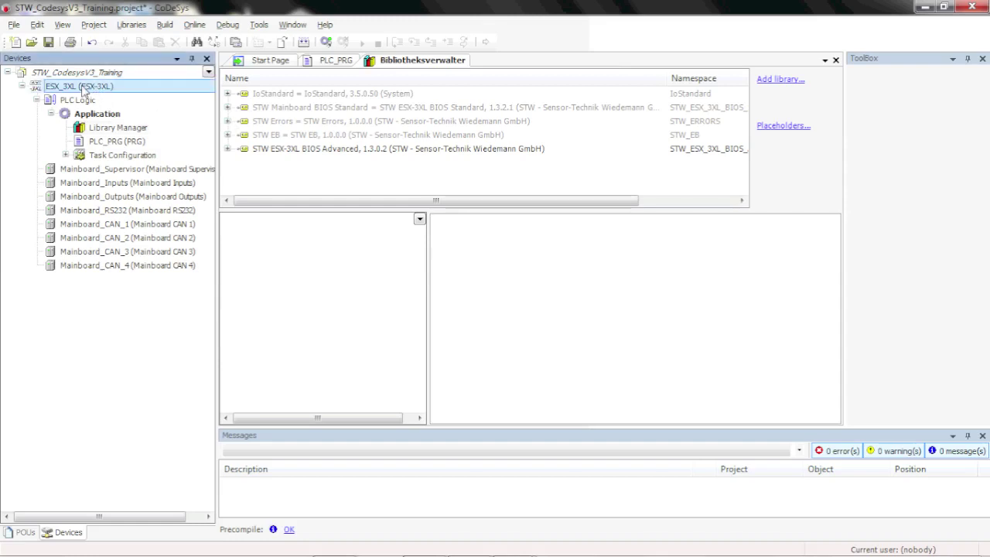
{"action": "double_click", "coordinate": [82, 88]}
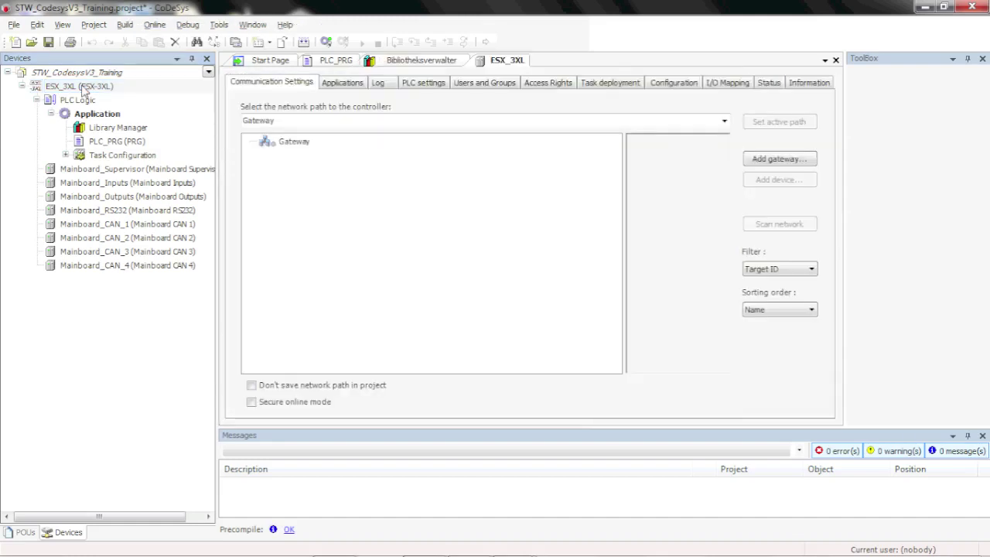
{"action": "left_click", "coordinate": [288, 142]}
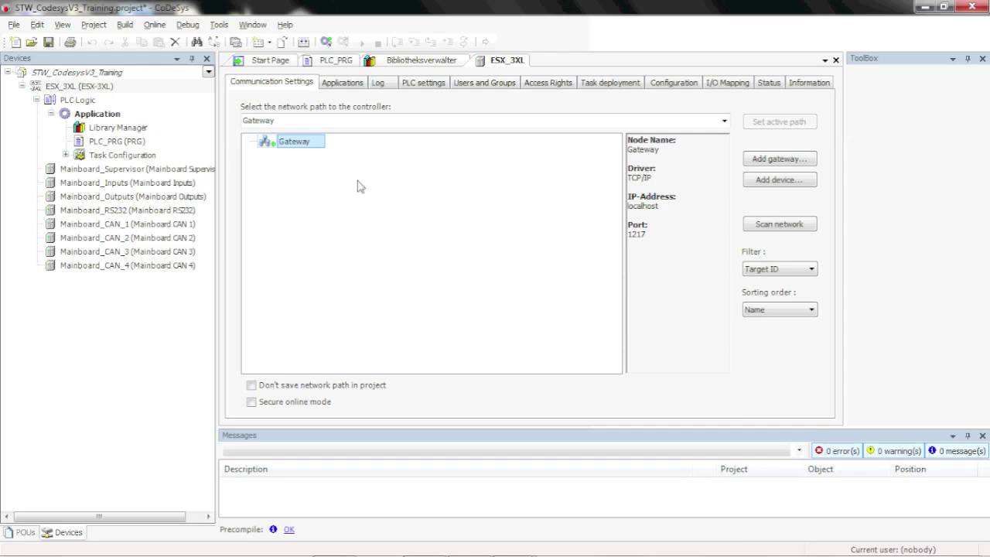
- Check the ESX_3XL's PLC settings and configuration parameters, and select the value of eu32_LoginType
{"action": "left_click", "coordinate": [425, 83]}
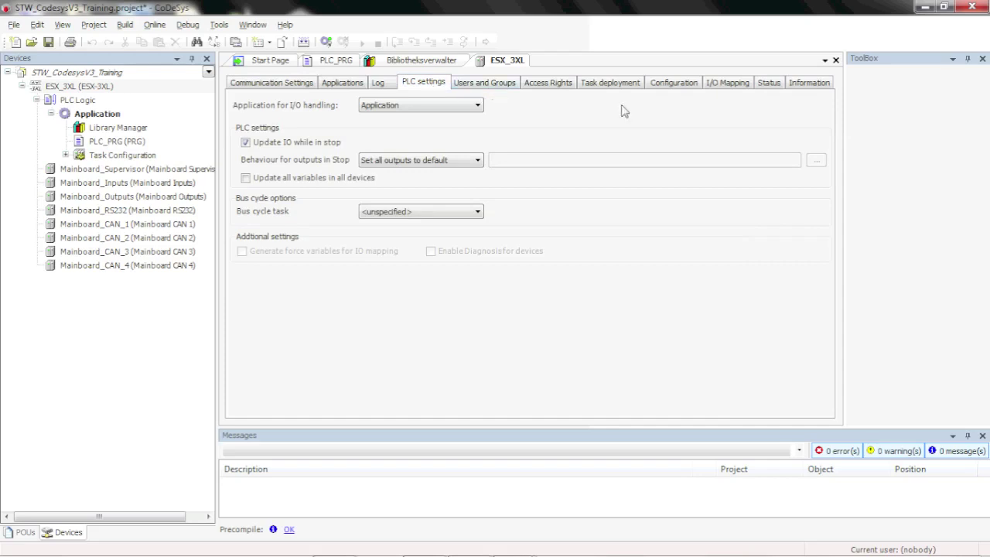
{"action": "left_click", "coordinate": [664, 90]}
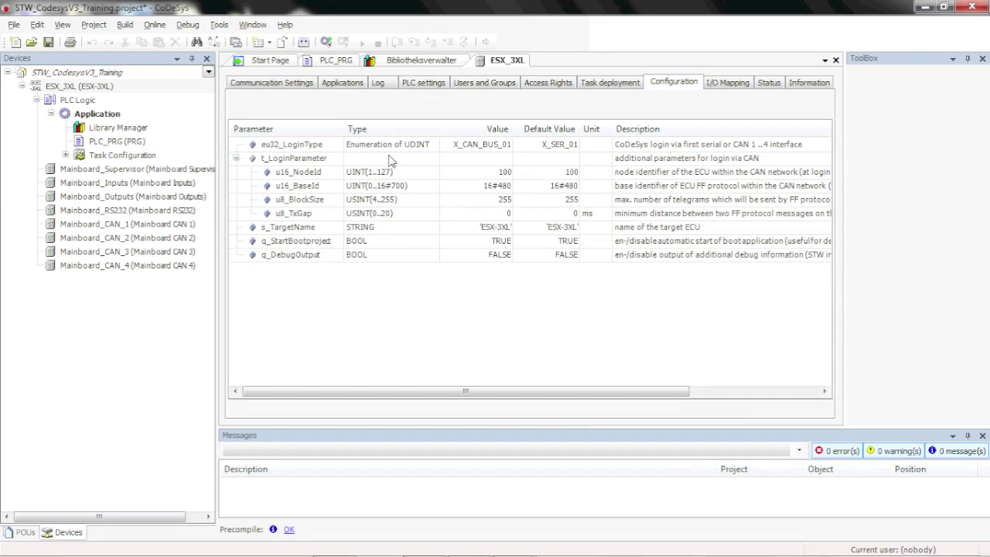
{"action": "left_click", "coordinate": [485, 152]}
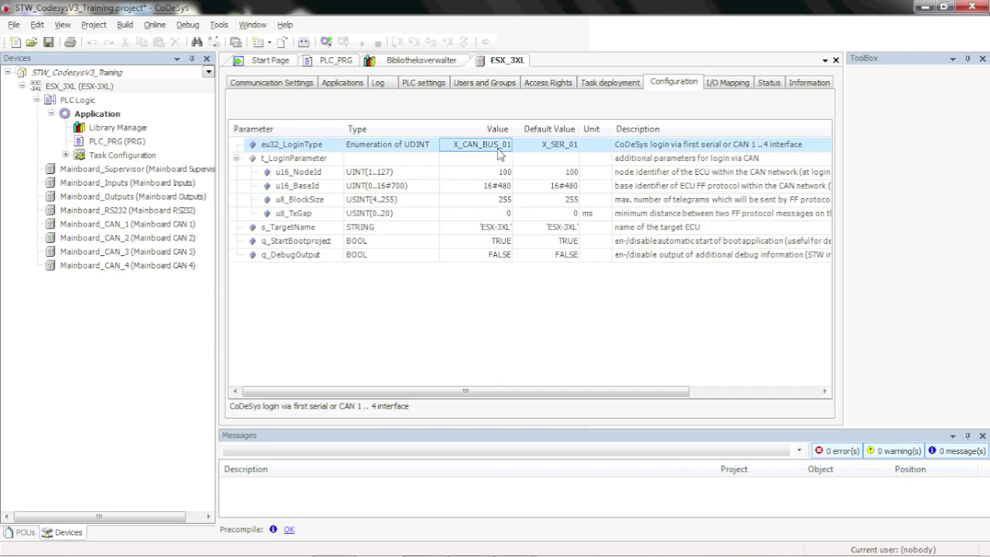
- Check the available options for the ESX_3XL's eu32_LoginType parameter, keeping X_CAN_BUS_01
{"action": "left_click", "coordinate": [498, 153]}
{"action": "left_click", "coordinate": [499, 152]}
{"action": "left_click", "coordinate": [499, 154]}
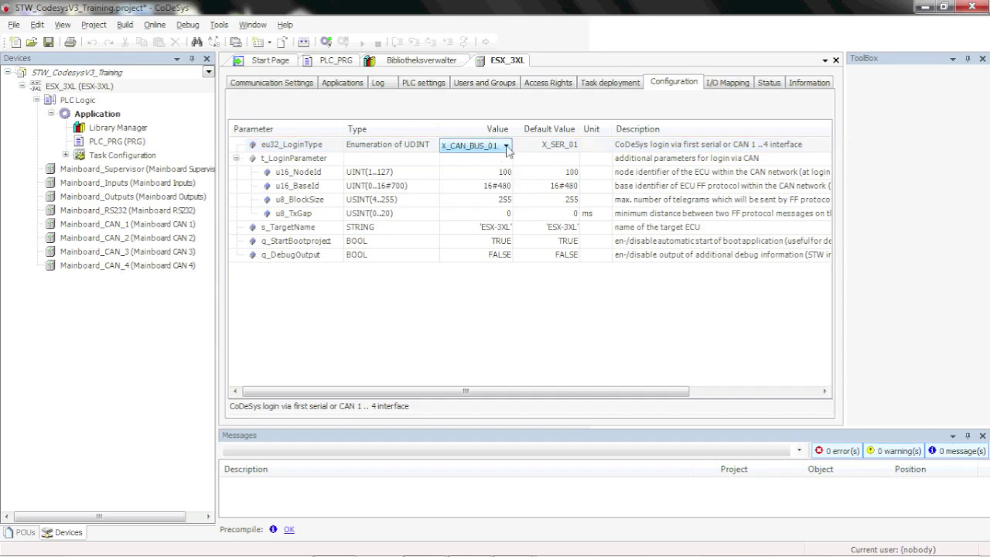
- Open the ESX_3XL's I/O mapping and examine the gu8_SysStayAlive and gu8_SysRelay01 to gu8_SysRelay03 channels
{"action": "left_click", "coordinate": [730, 87]}
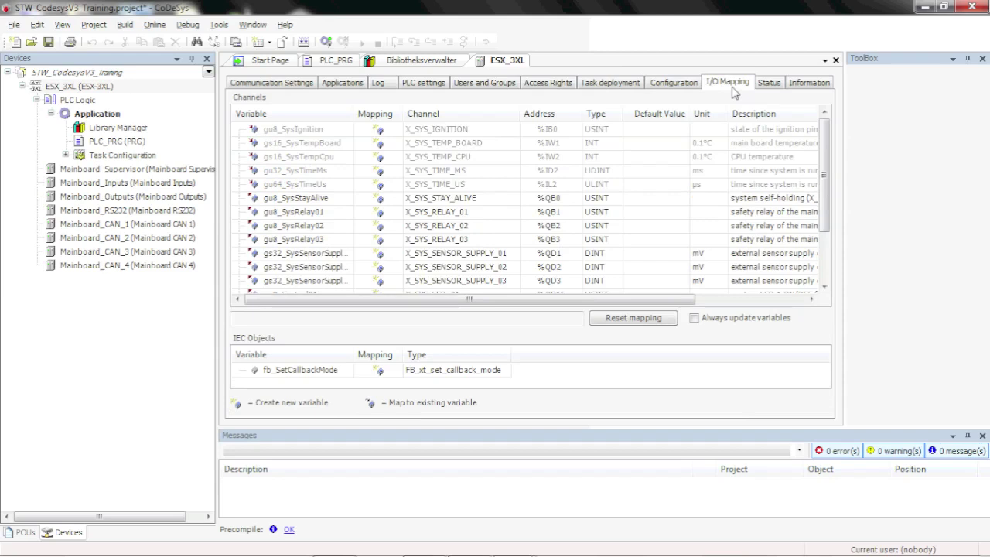
{"action": "left_click_drag", "start_coordinate": [823, 170], "coordinate": [846, 193]}
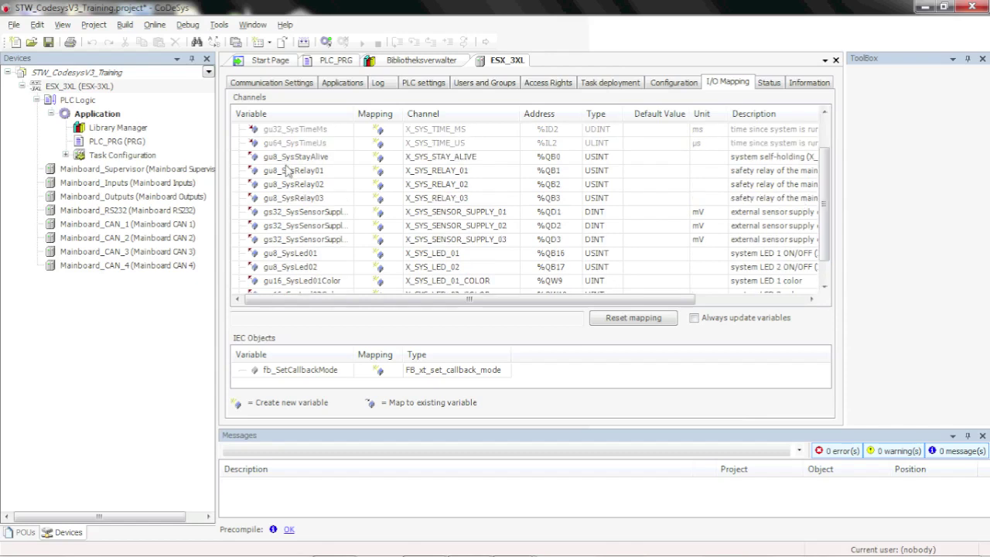
{"action": "left_click", "coordinate": [294, 157]}
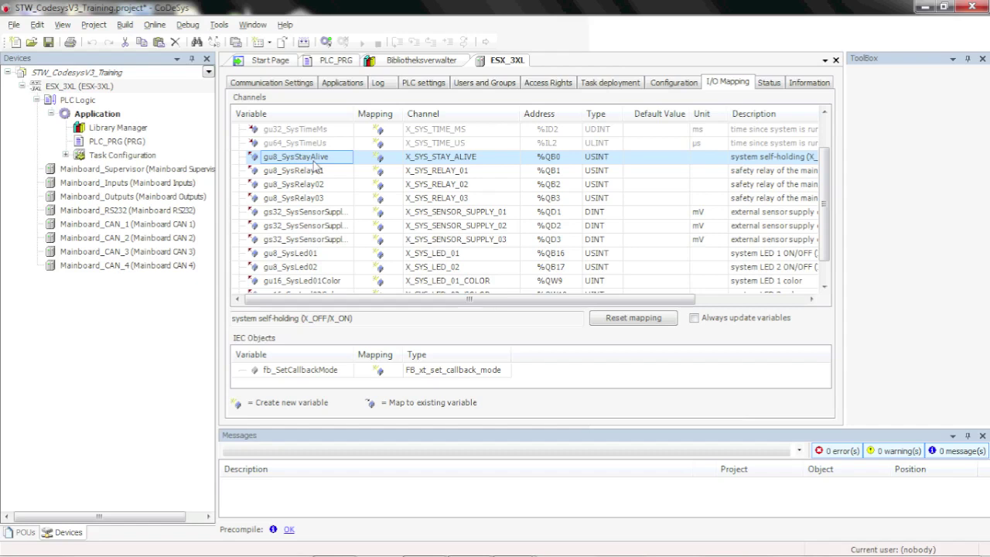
{"action": "left_click", "coordinate": [317, 172]}
{"action": "left_click", "coordinate": [320, 186]}
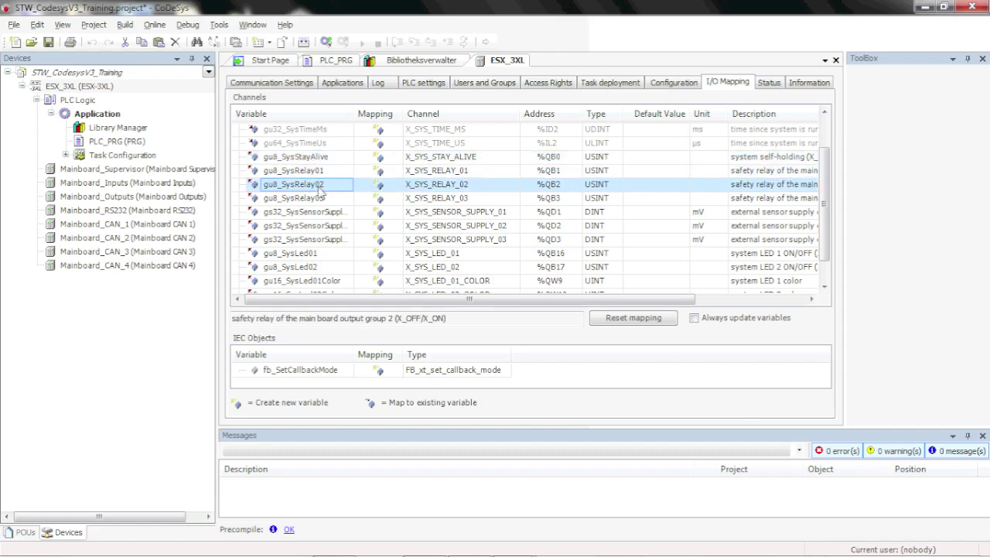
{"action": "left_click", "coordinate": [320, 200]}
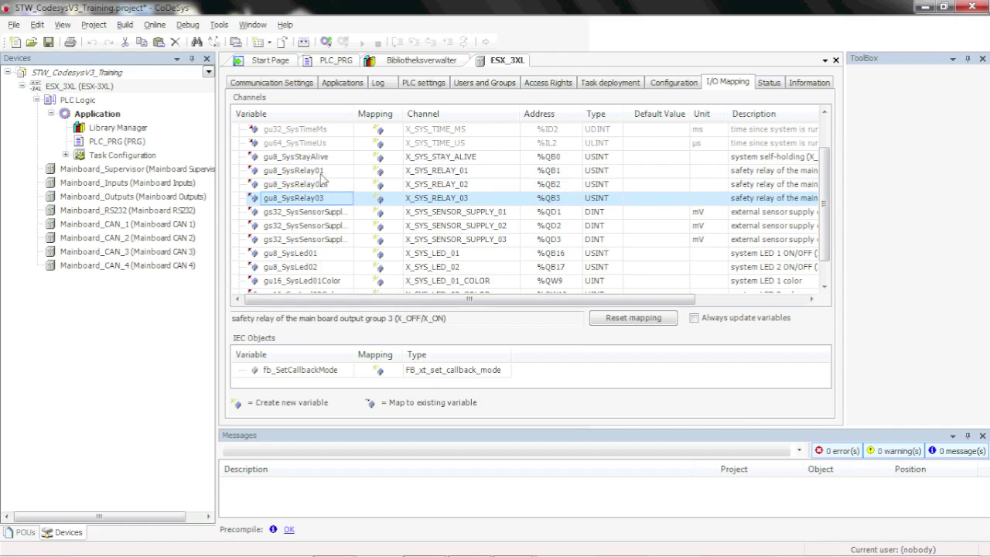
- Examine the system LED, LED color and gu32_SysBeeper channels in the ESX_3XL's I/O mapping
{"action": "left_click", "coordinate": [316, 253]}
{"action": "scroll", "coordinate": [317, 255], "scroll_direction": "down", "scroll_amount": 1}
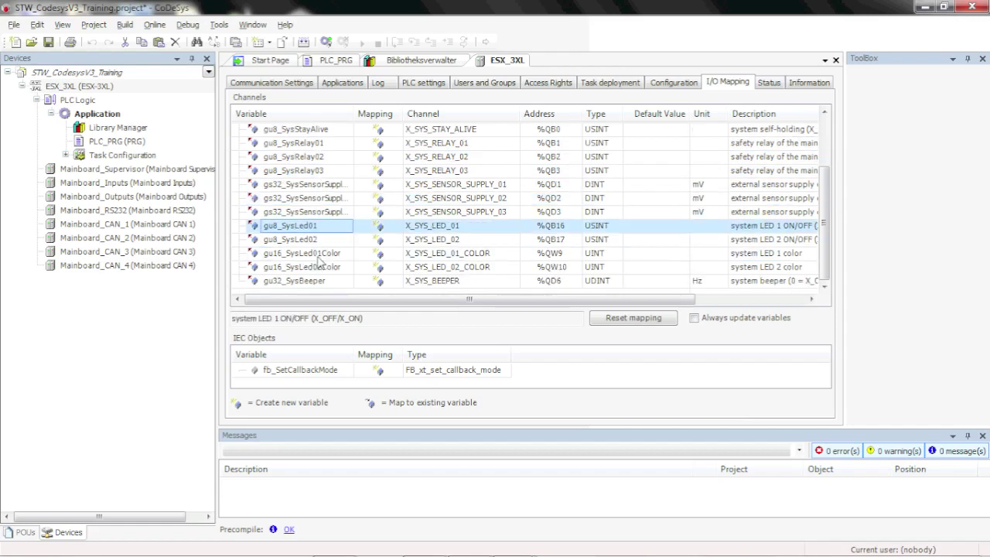
{"action": "left_click", "coordinate": [323, 241]}
{"action": "left_click", "coordinate": [325, 255]}
{"action": "left_click", "coordinate": [325, 268]}
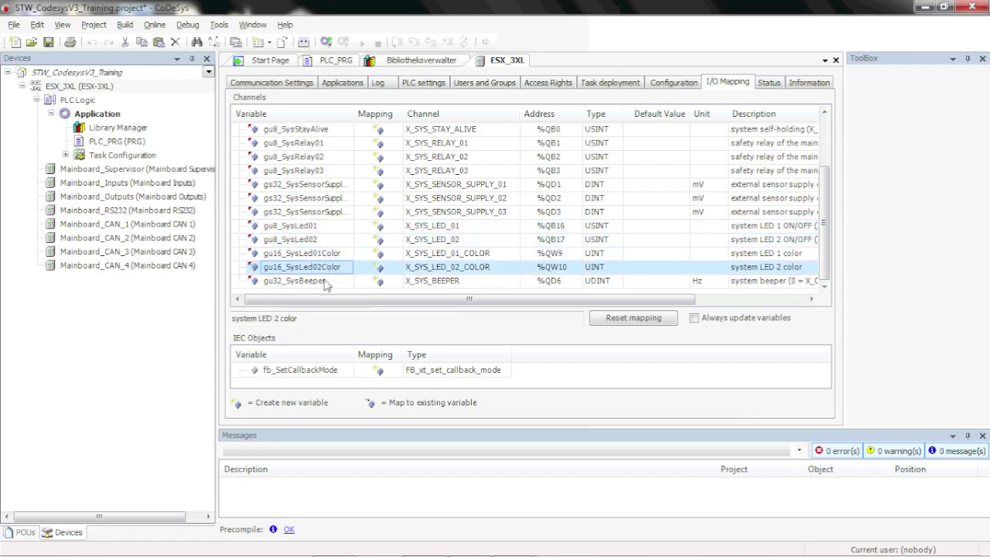
{"action": "left_click", "coordinate": [326, 282]}
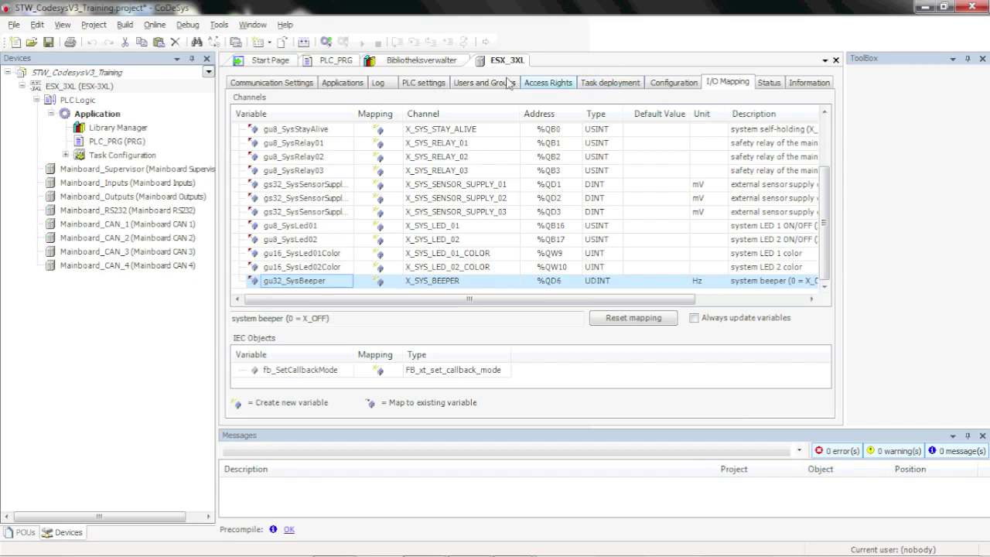
{"action": "scroll", "coordinate": [379, 173], "scroll_direction": "up", "scroll_amount": 1}
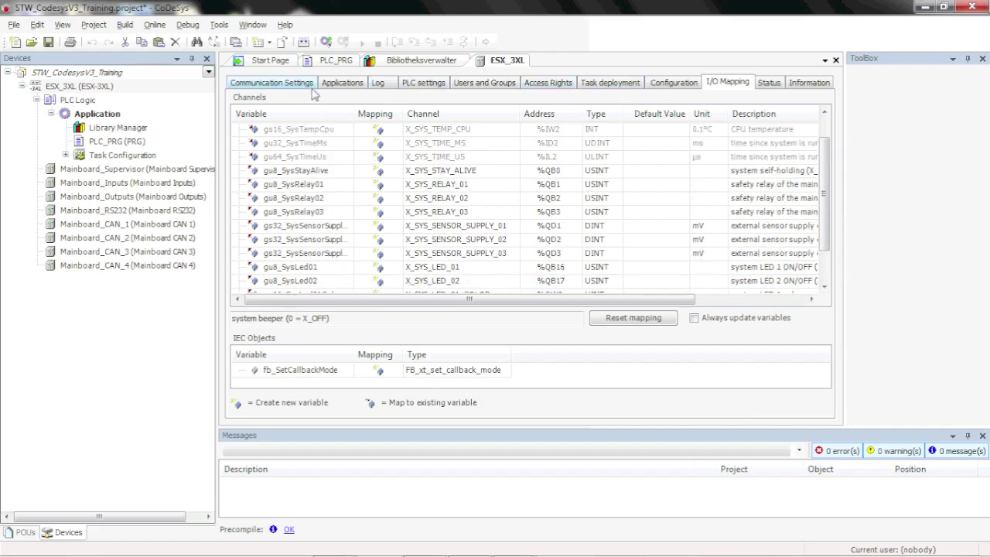
- Open the Mainboard_Inputs device editor, glance at its I/O mapping and return to its configuration parameters
{"action": "left_click", "coordinate": [108, 88]}
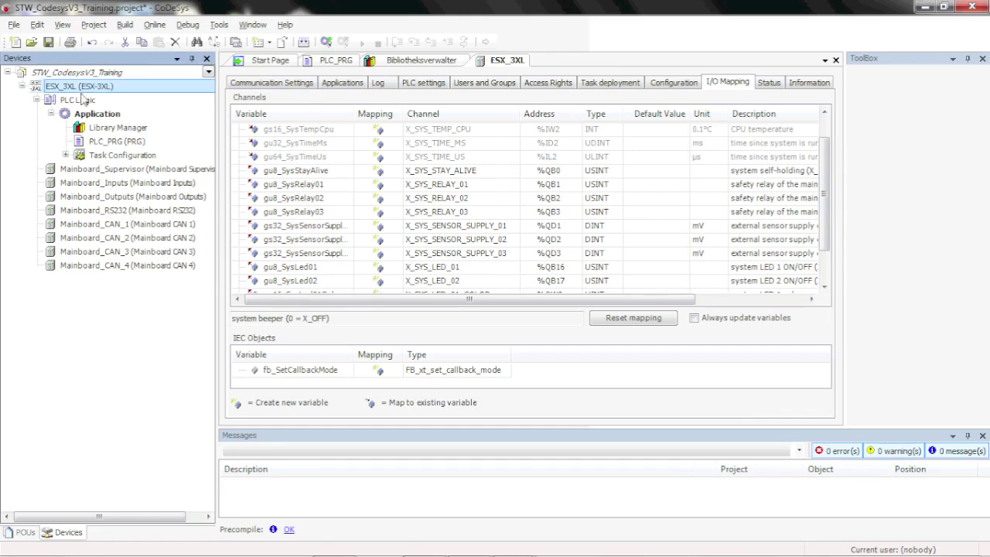
{"action": "double_click", "coordinate": [70, 89]}
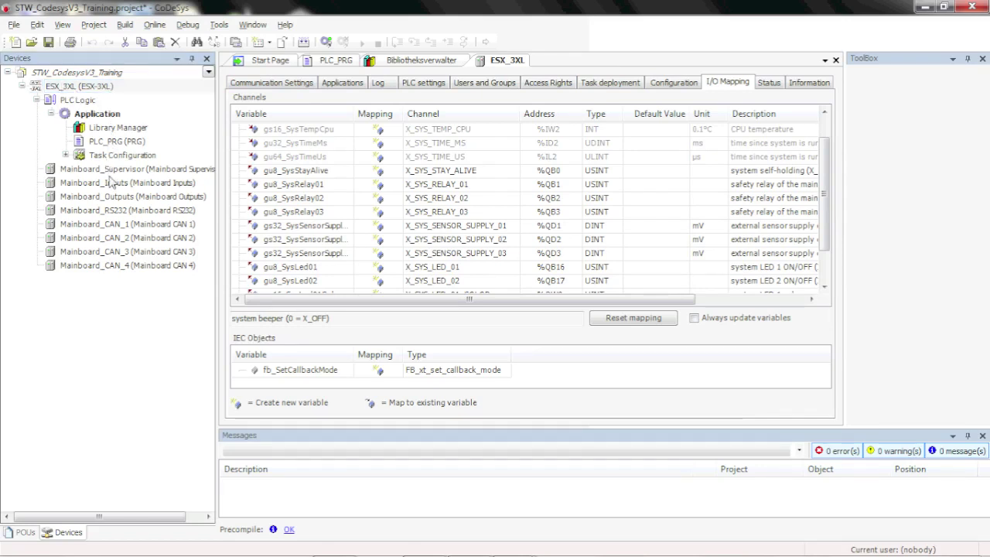
{"action": "double_click", "coordinate": [99, 186]}
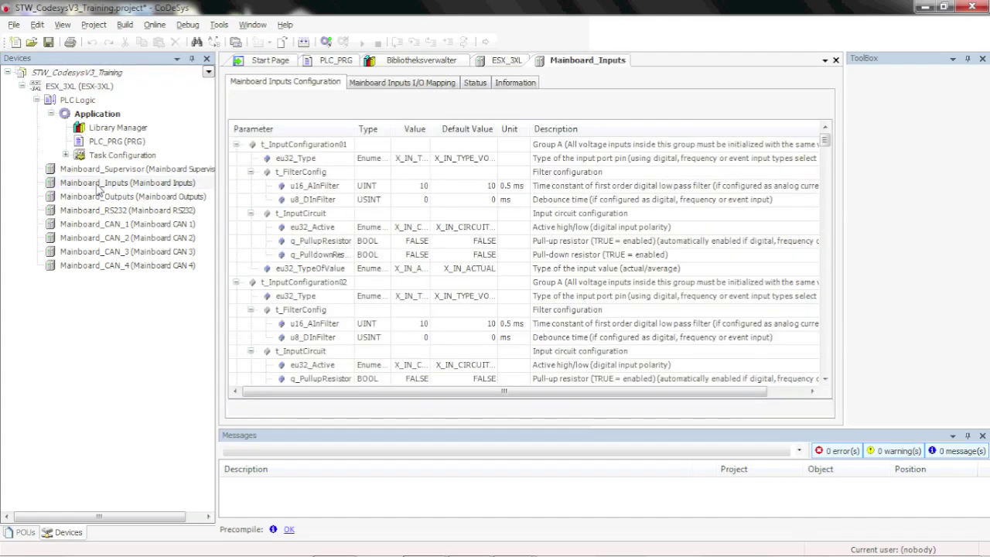
{"action": "left_click", "coordinate": [362, 84]}
{"action": "left_click", "coordinate": [303, 85]}
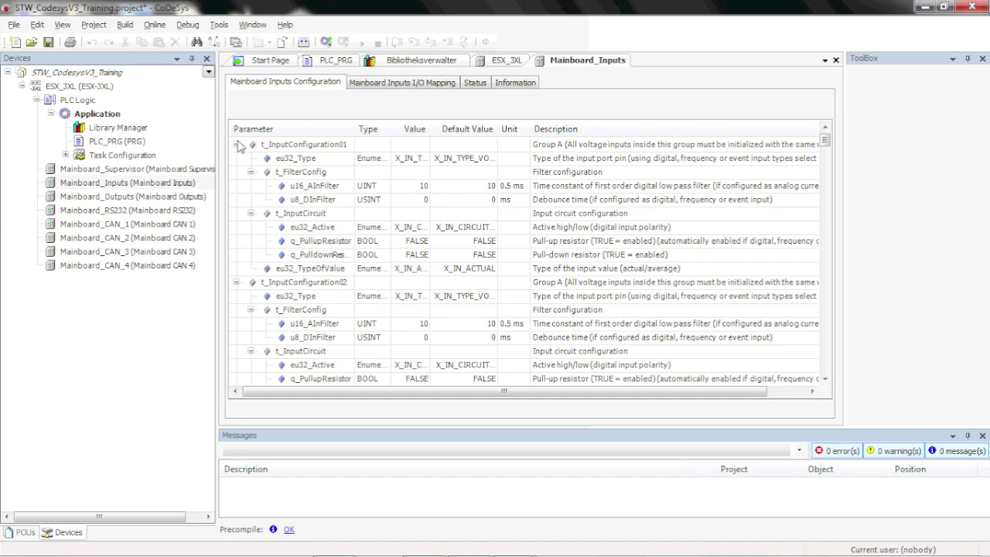
- Collapse the parameter groups t_InputConfiguration01 through t_InputConfiguration08 in the Mainboard_Inputs configuration
{"action": "left_click", "coordinate": [236, 145]}
{"action": "left_click", "coordinate": [236, 158]}
{"action": "left_click", "coordinate": [236, 172]}
{"action": "left_click", "coordinate": [235, 186]}
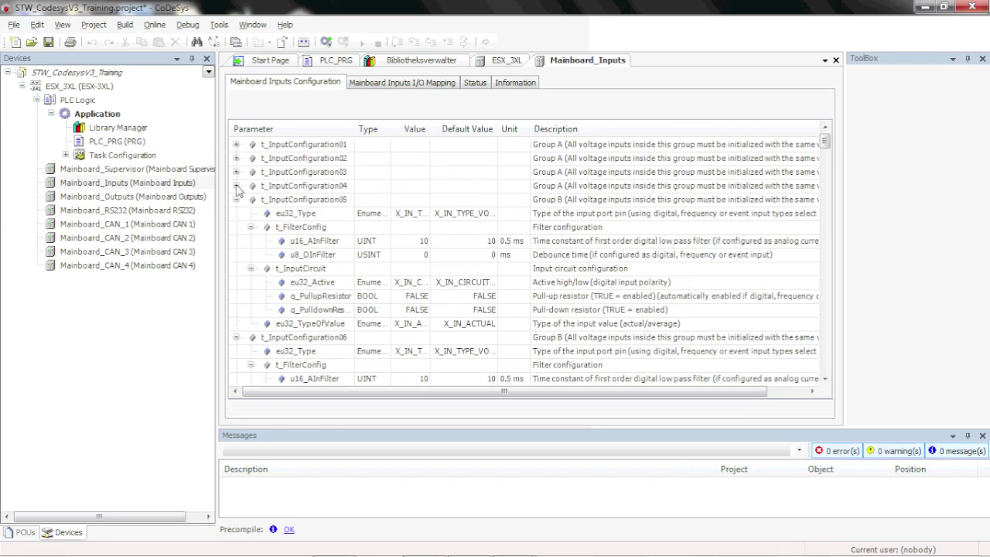
{"action": "left_click", "coordinate": [236, 199]}
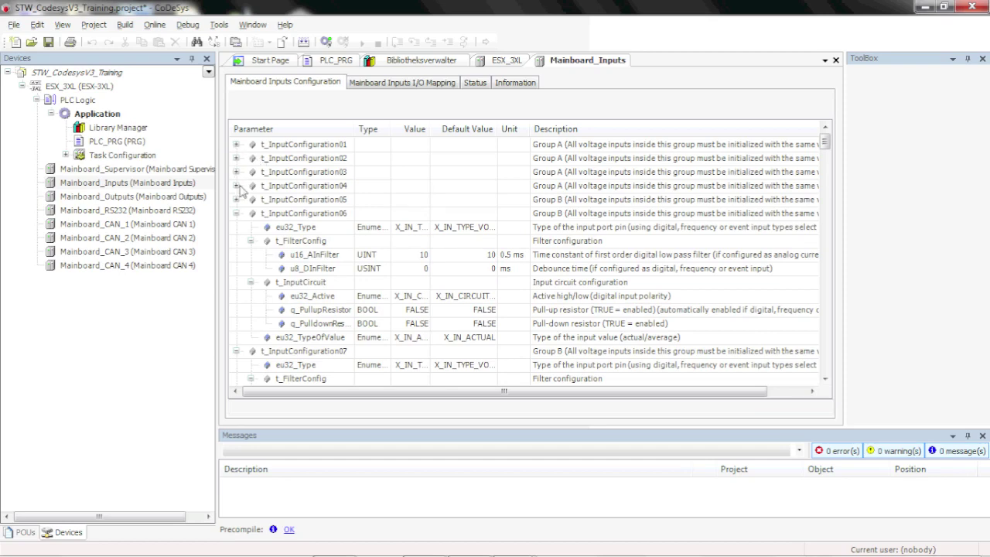
{"action": "left_click", "coordinate": [235, 213]}
{"action": "left_click", "coordinate": [236, 227]}
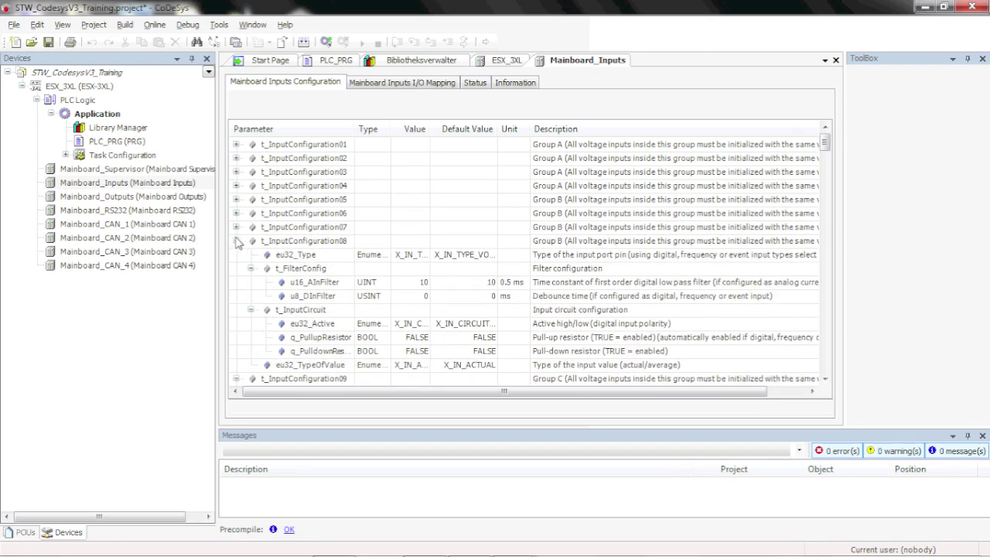
{"action": "left_click", "coordinate": [236, 240]}
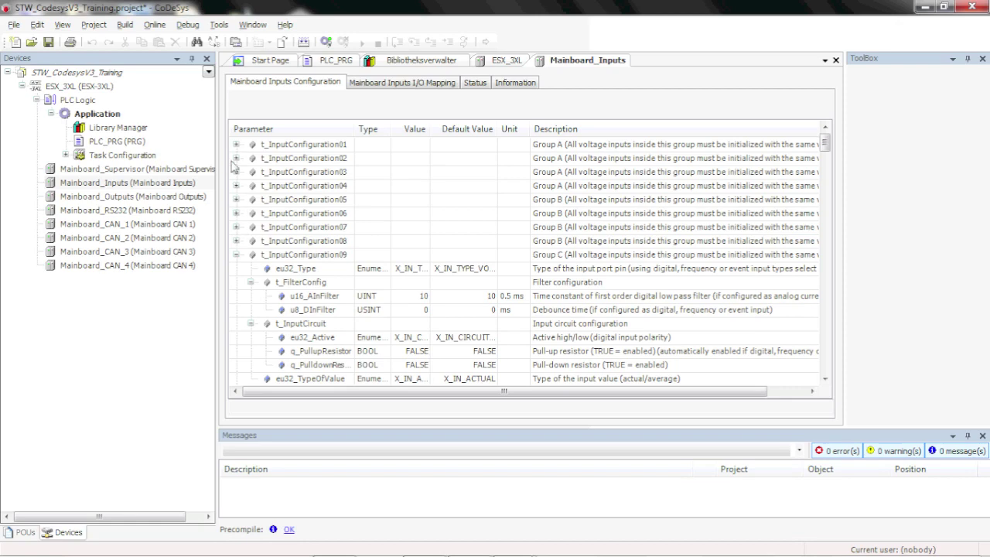
- Expand t_InputConfiguration01 with a Value column wide enough for the full entries, and save the project
{"action": "left_click", "coordinate": [272, 146]}
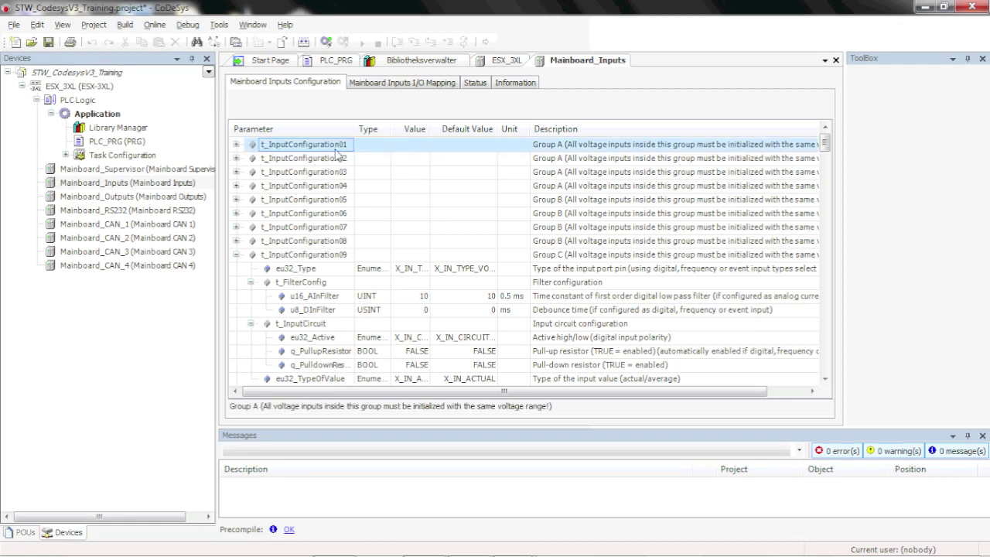
{"action": "left_click", "coordinate": [236, 145]}
{"action": "left_click_drag", "start_coordinate": [431, 129], "coordinate": [516, 130]}
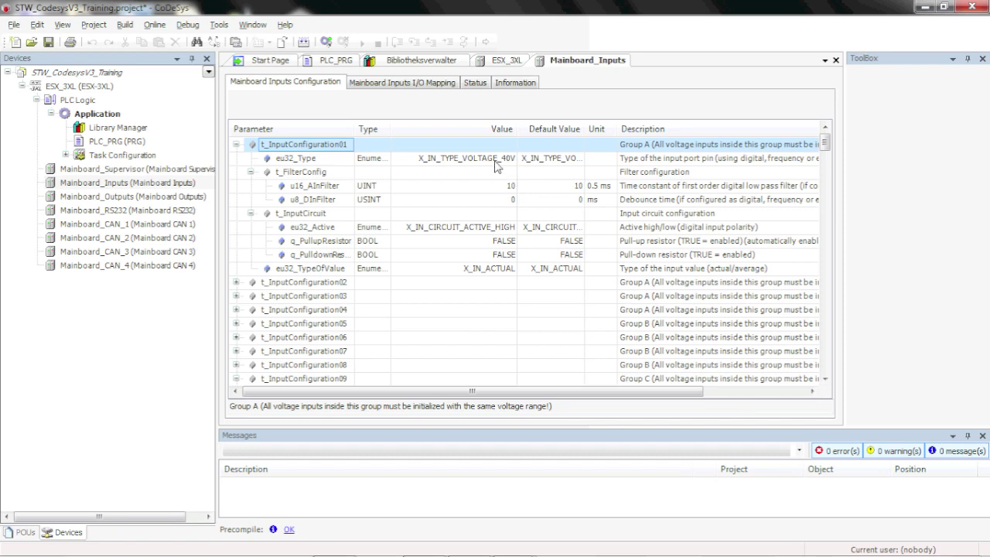
{"action": "key", "text": "ctrl+s"}
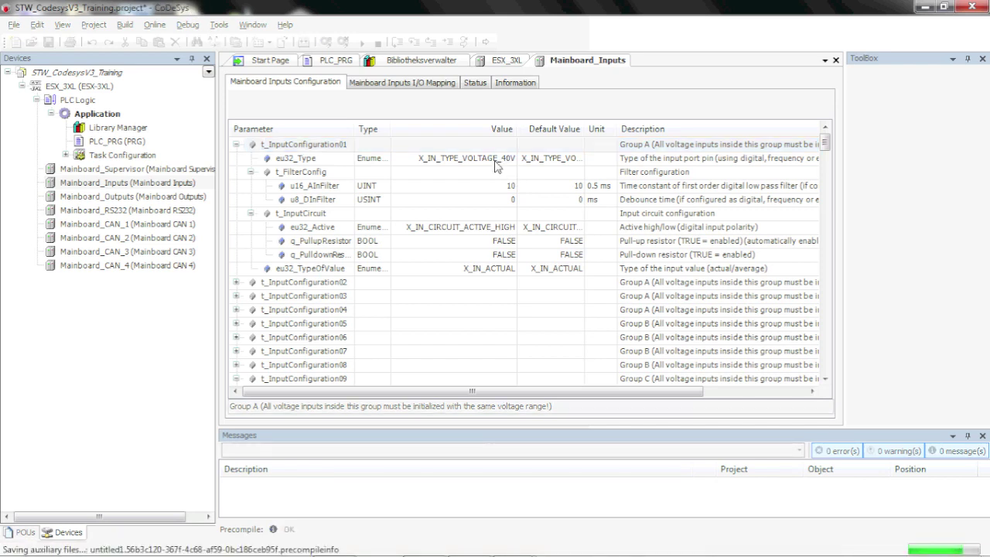
- Set eu32_Type of t_InputConfiguration01 to X_IN_TYPE_DIGITAL
{"action": "left_click", "coordinate": [501, 160]}
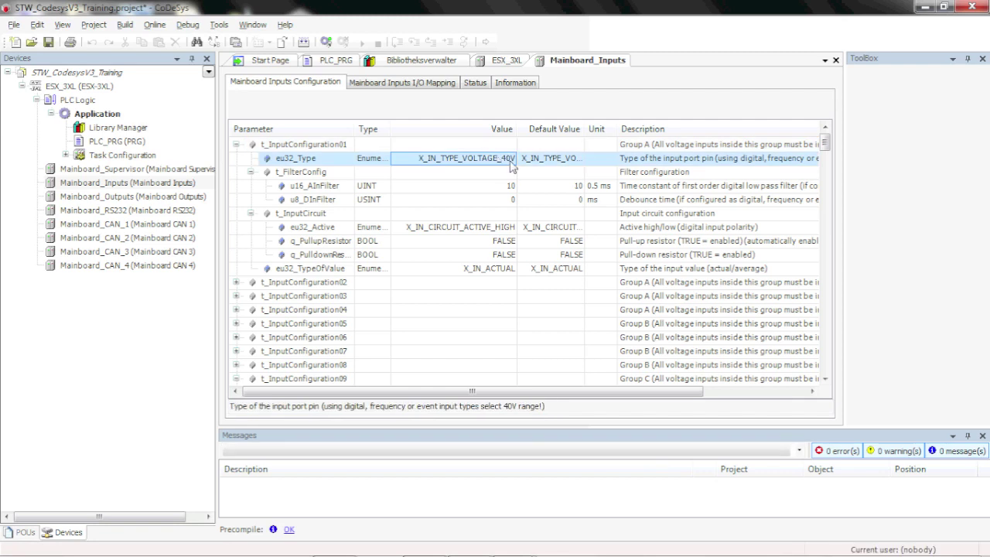
{"action": "left_click", "coordinate": [511, 163]}
{"action": "left_click", "coordinate": [510, 160]}
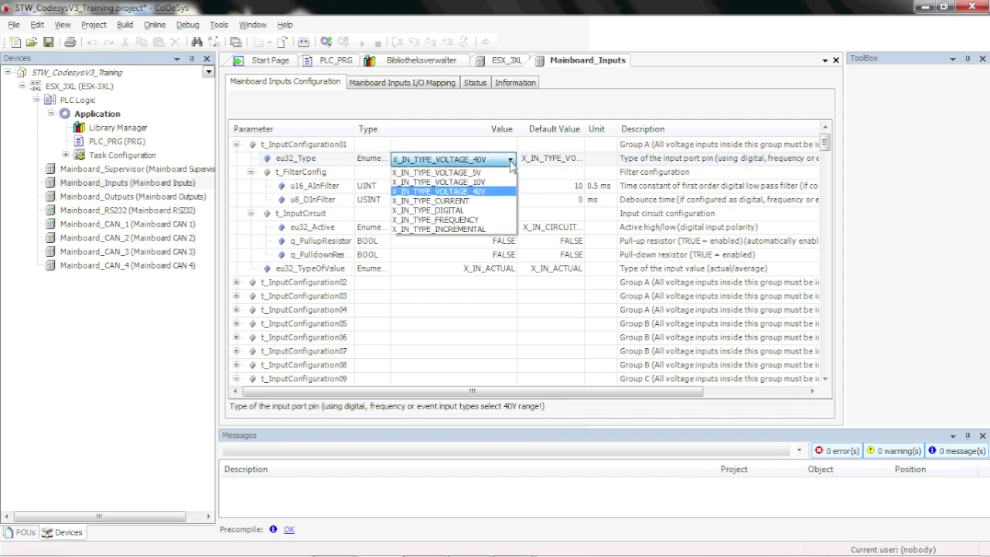
{"action": "left_click", "coordinate": [498, 209]}
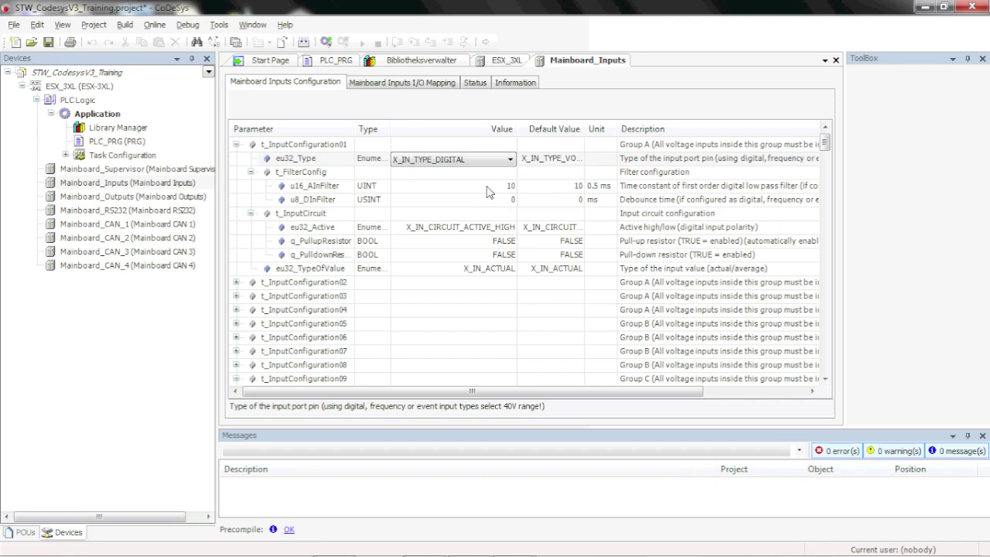
- Choose X_IN_CIRCUIT_ACTIVE_HIGH for eu32_Active in the input circuit of t_InputConfiguration01
{"action": "left_click", "coordinate": [464, 229]}
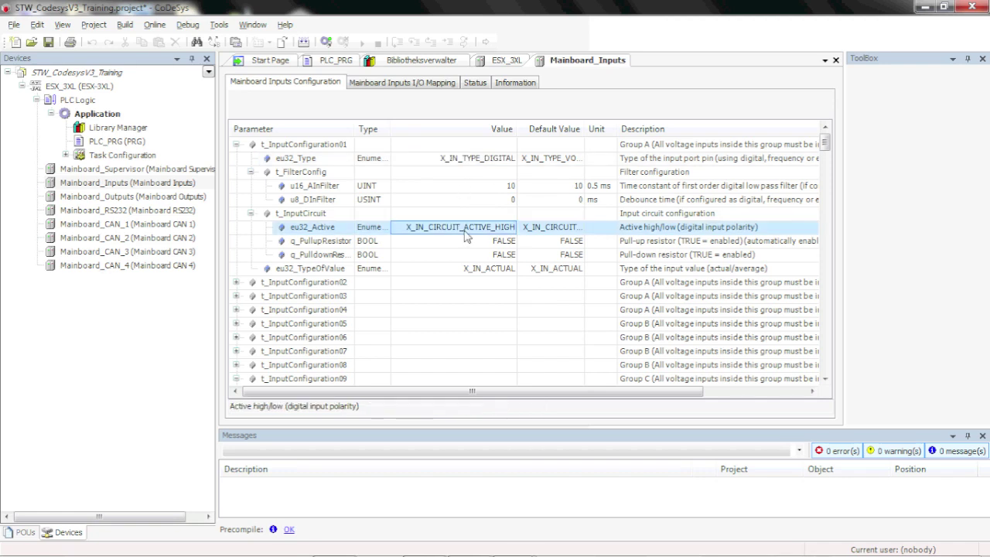
{"action": "left_click", "coordinate": [465, 232]}
{"action": "left_click", "coordinate": [467, 232]}
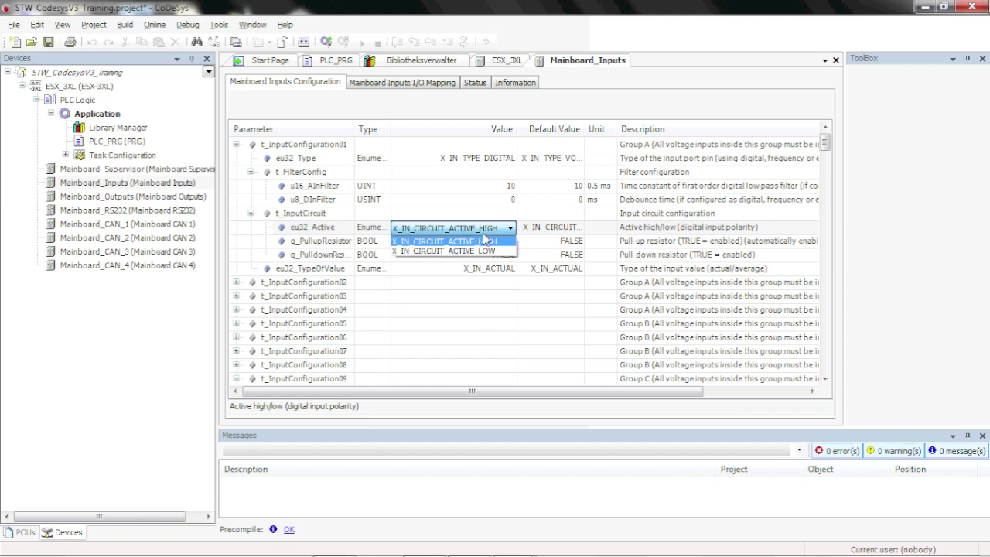
{"action": "left_click", "coordinate": [485, 238]}
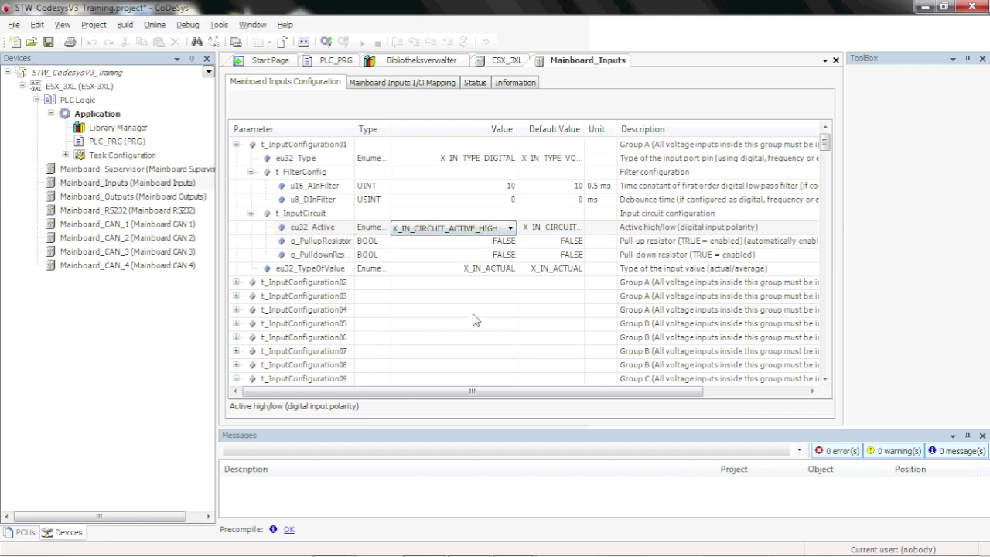
- View the Mainboard_Inputs I/O mapping and inspect the variable name gs32_Input01 mapped to channel X_IN_01
{"action": "left_click", "coordinate": [401, 84]}
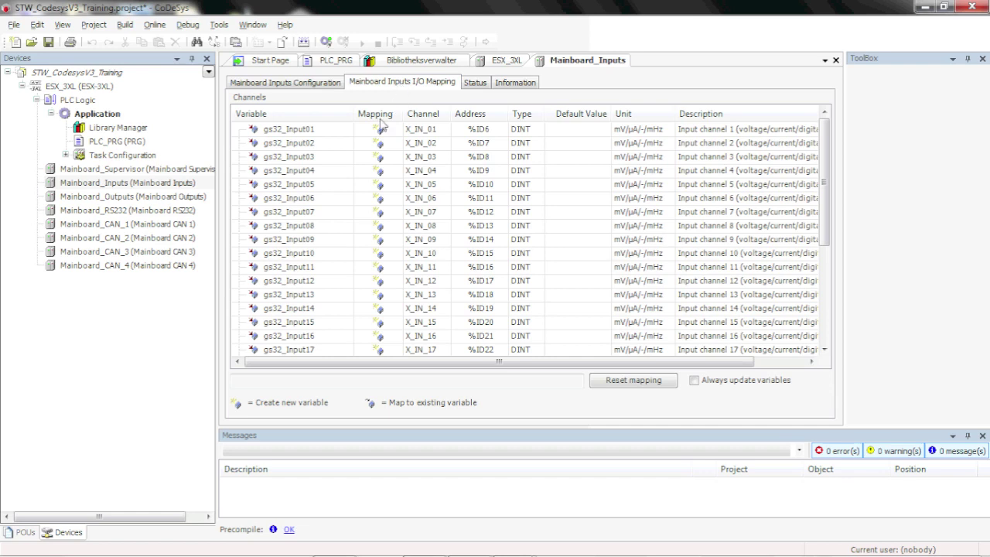
{"action": "left_click", "coordinate": [319, 133]}
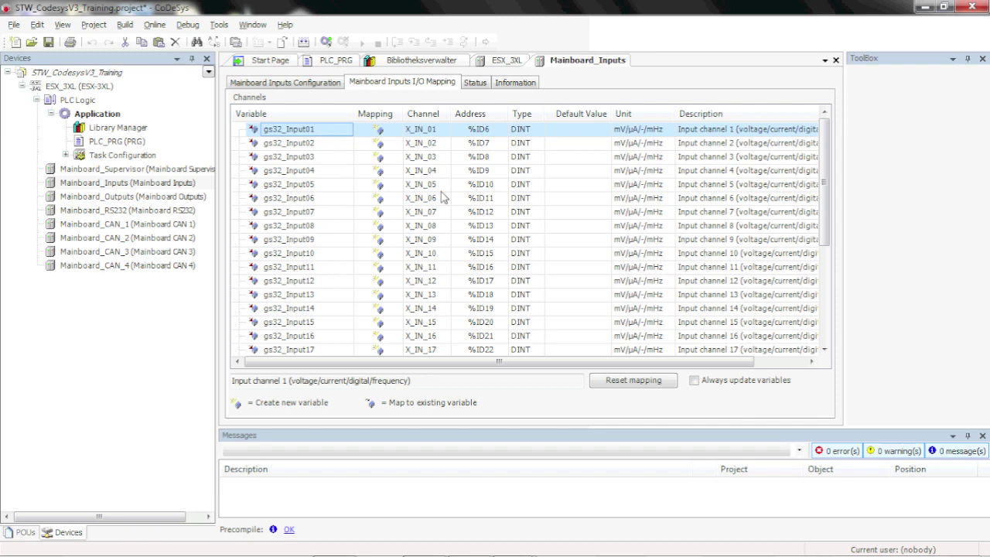
{"action": "left_click", "coordinate": [319, 131]}
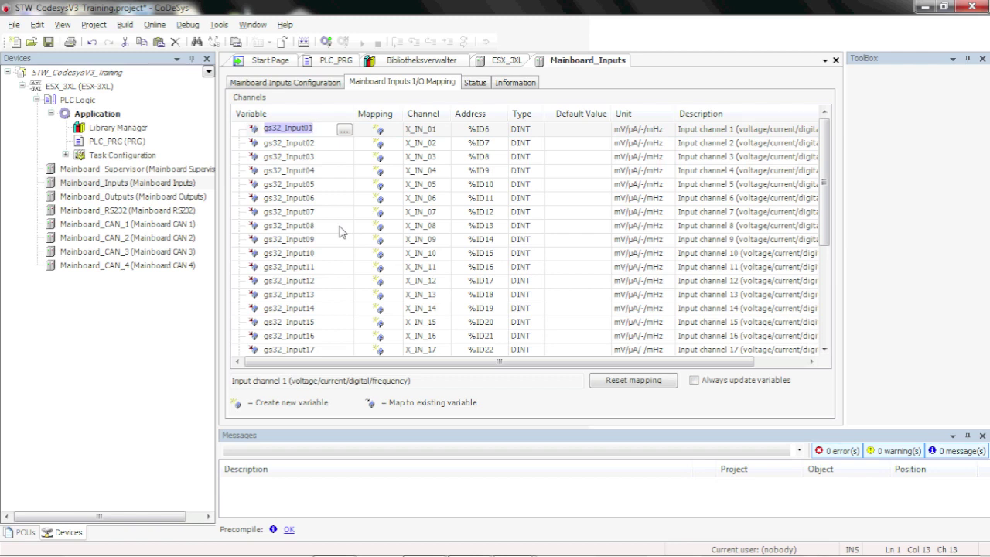
{"action": "mouse_move", "coordinate": [314, 128]}
{"action": "left_mouse_down"}
{"action": "mouse_move", "coordinate": [267, 135]}
{"action": "mouse_move", "coordinate": [316, 129]}
{"action": "left_mouse_up"}
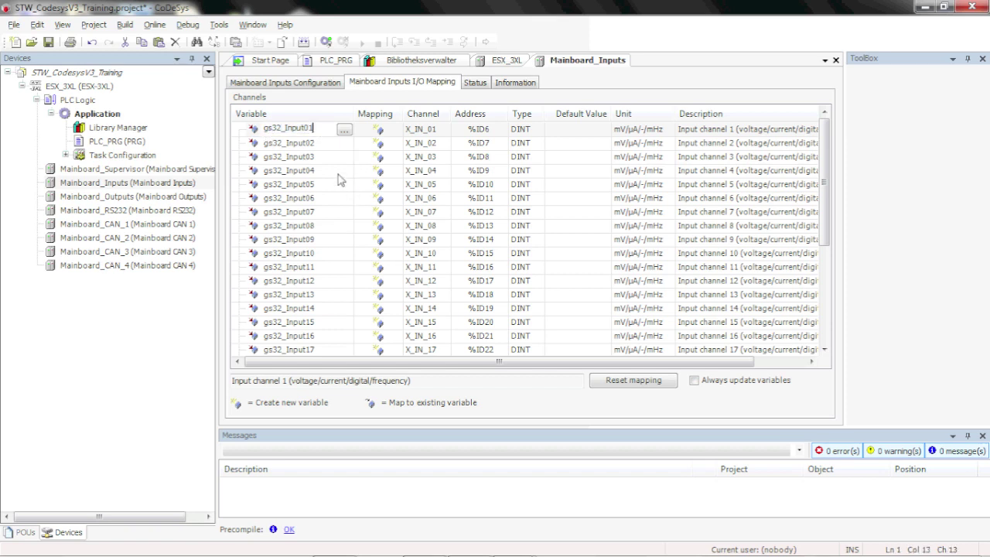
{"action": "left_click", "coordinate": [338, 172]}
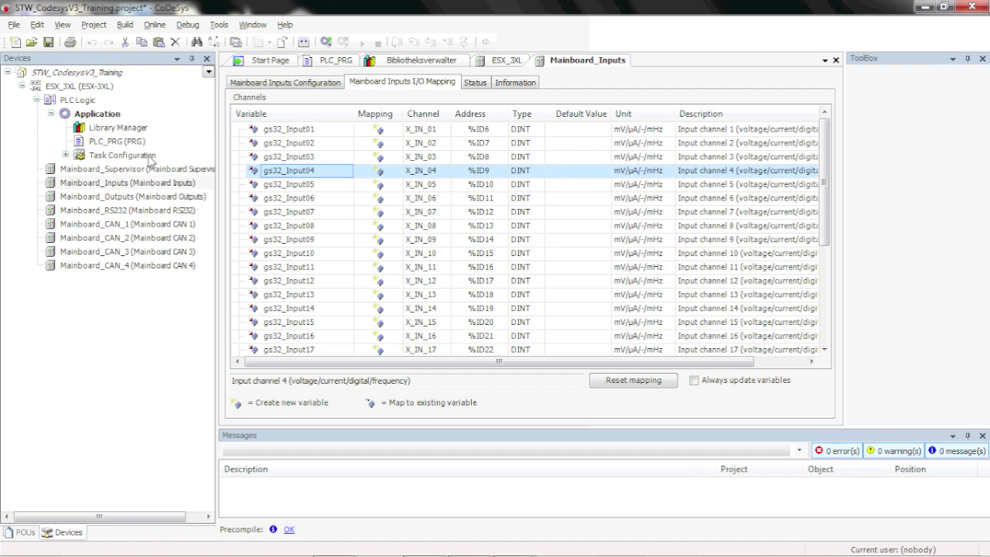
- Open the Mainboard_Outputs configuration, collapse t_OutputConfiguration01 through t_OutputConfiguration04, and select t_OutputConfiguration02
{"action": "double_click", "coordinate": [114, 198]}
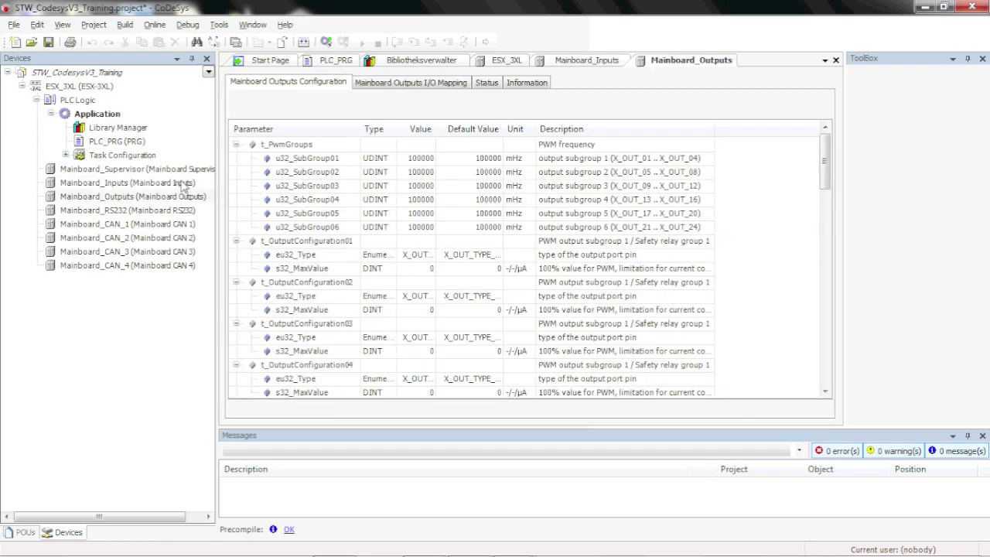
{"action": "left_click", "coordinate": [236, 240]}
{"action": "left_click", "coordinate": [236, 254]}
{"action": "left_click", "coordinate": [236, 269]}
{"action": "left_click", "coordinate": [236, 282]}
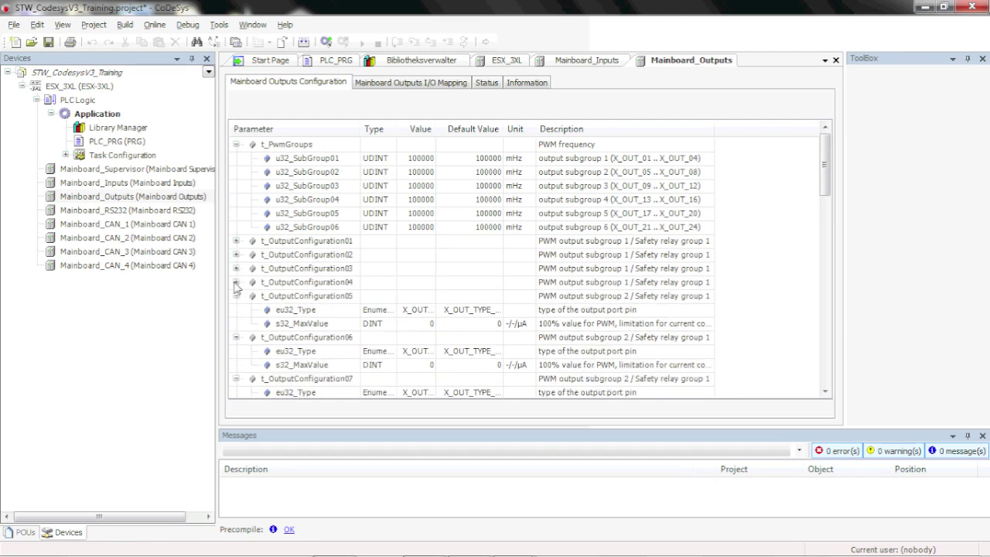
{"action": "left_click", "coordinate": [347, 254]}
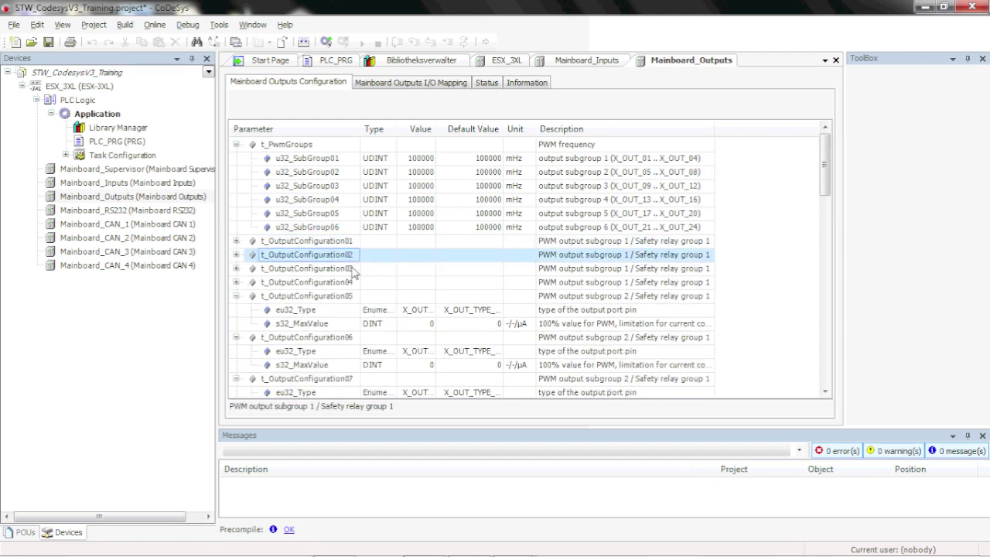
- Expand t_OutputConfiguration01, widen the Value column, and choose X_OUT_TYPE_PWM for its eu32_Type
{"action": "left_click", "coordinate": [236, 240]}
{"action": "left_click_drag", "start_coordinate": [437, 129], "coordinate": [505, 129]}
{"action": "left_click", "coordinate": [488, 256]}
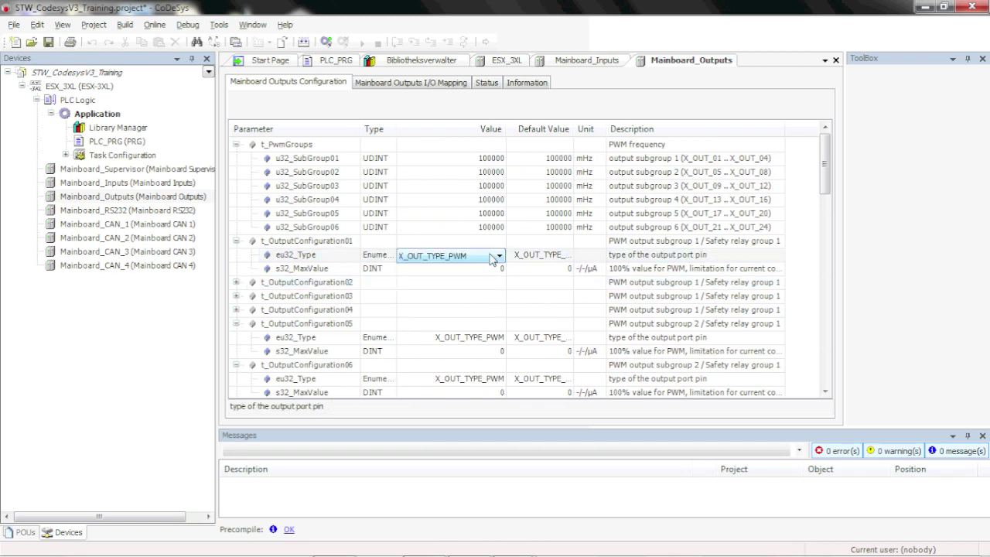
{"action": "left_click", "coordinate": [490, 256]}
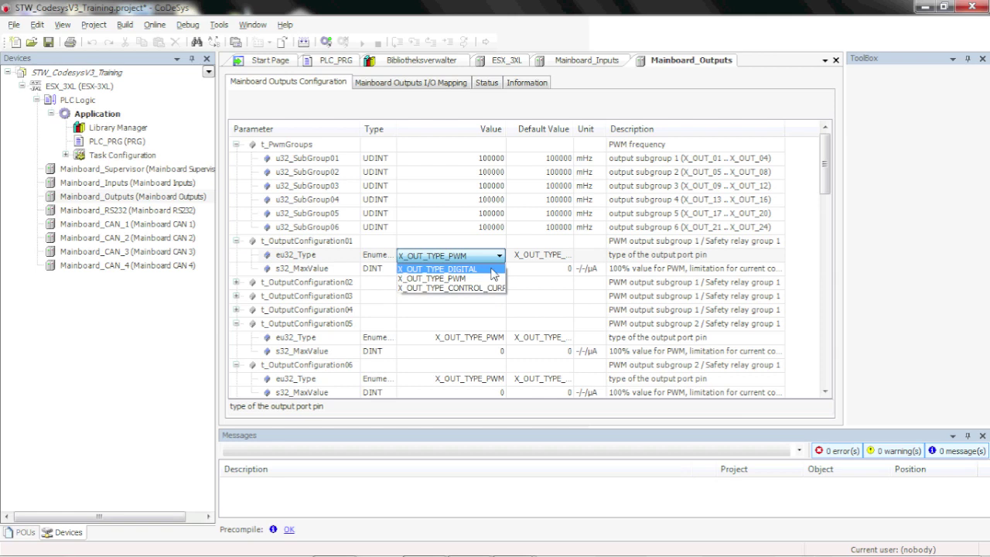
{"action": "left_click", "coordinate": [492, 278]}
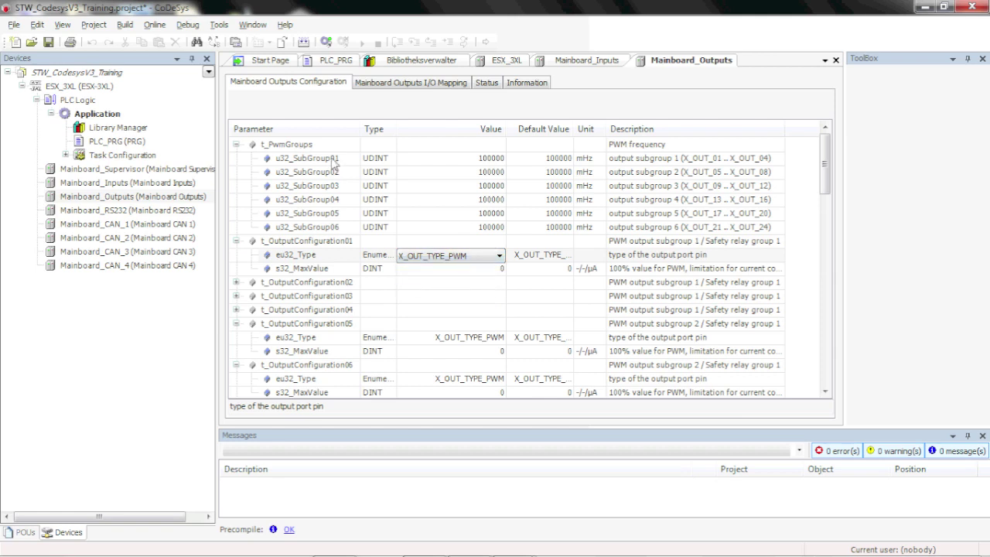
- Inspect the PWM frequency values of u32_SubGroup01 and u32_SubGroup02 in t_PwmGroups
{"action": "left_click", "coordinate": [481, 161]}
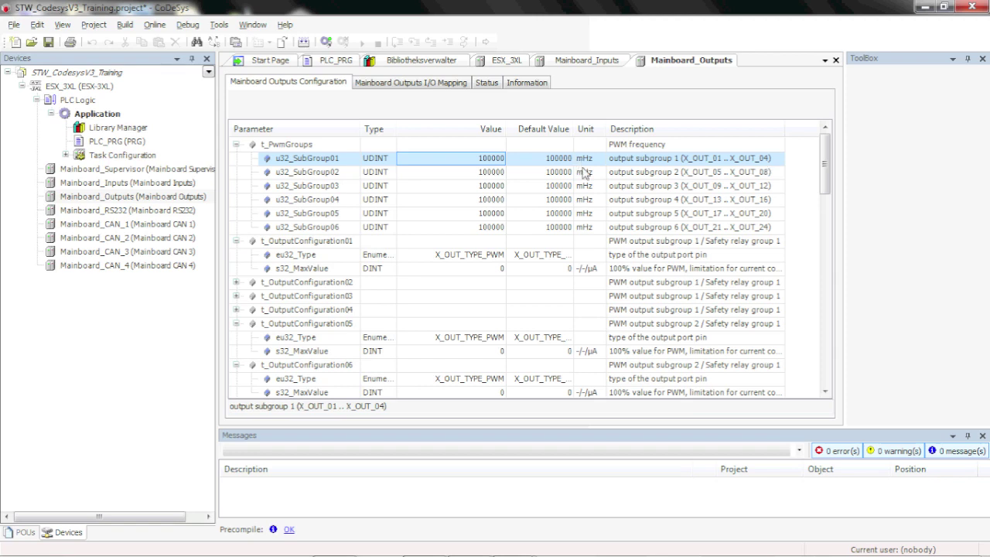
{"action": "left_click", "coordinate": [491, 159]}
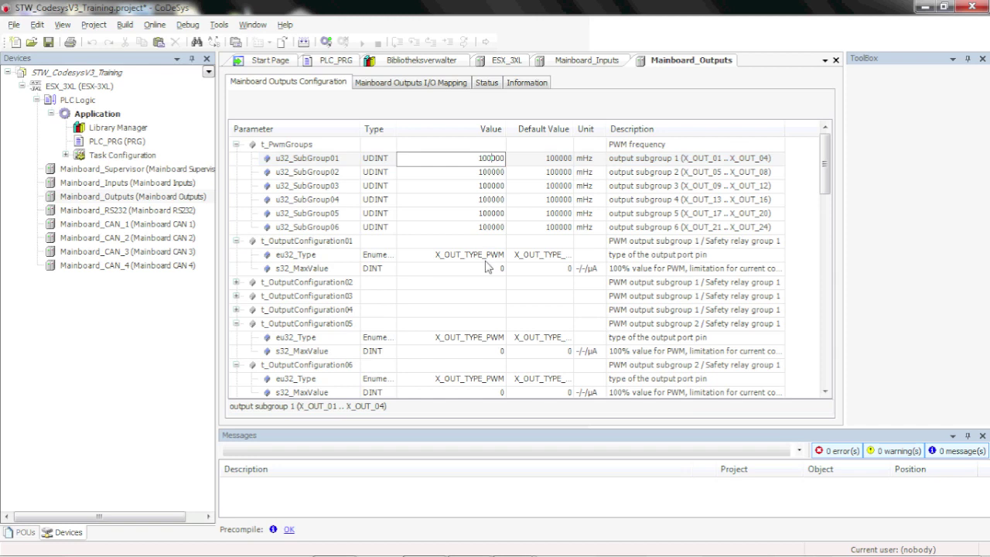
{"action": "left_click", "coordinate": [475, 174]}
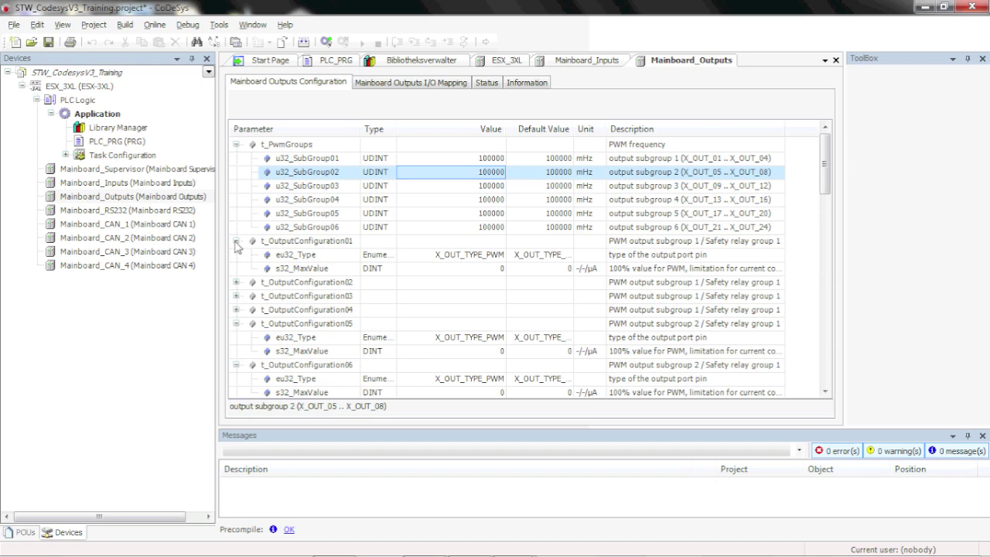
- View the Mainboard_Outputs I/O mapping and inspect the variable name gs32_Output01 mapped to channel X_OUT_01
{"action": "left_click", "coordinate": [388, 86]}
{"action": "left_click", "coordinate": [312, 133]}
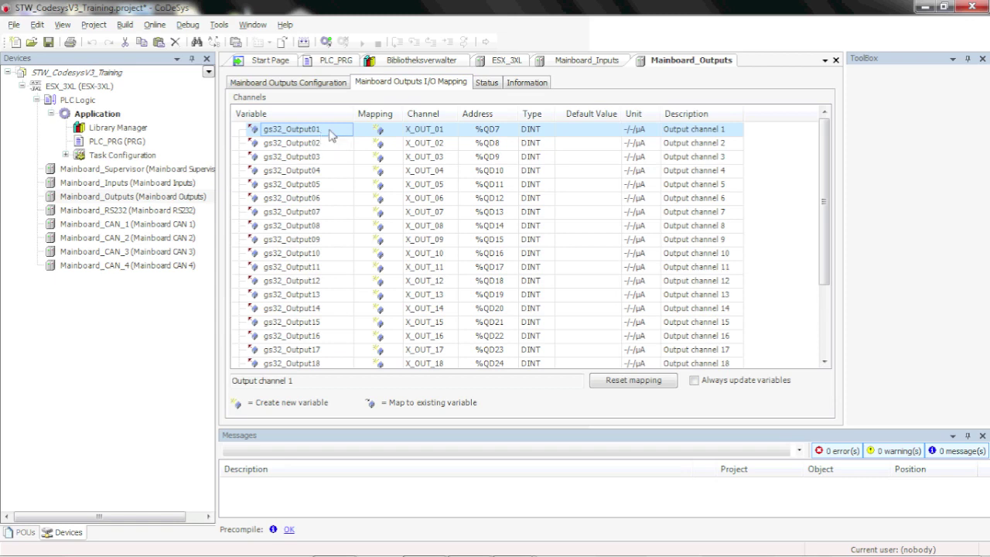
{"action": "left_click", "coordinate": [331, 135]}
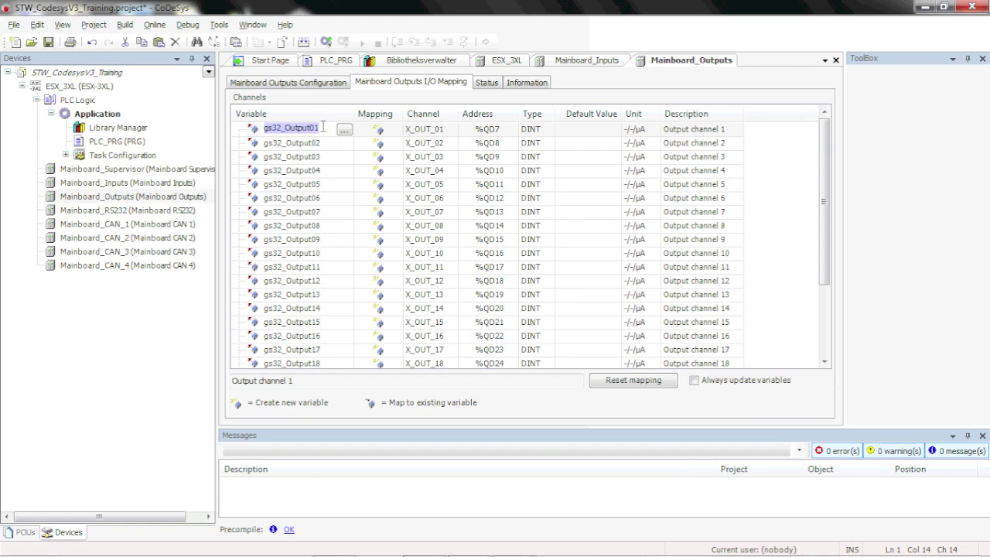
{"action": "left_click", "coordinate": [320, 156]}
{"action": "left_click", "coordinate": [321, 143]}
{"action": "left_click", "coordinate": [322, 131]}
{"action": "left_click", "coordinate": [323, 138]}
{"action": "left_click", "coordinate": [324, 134]}
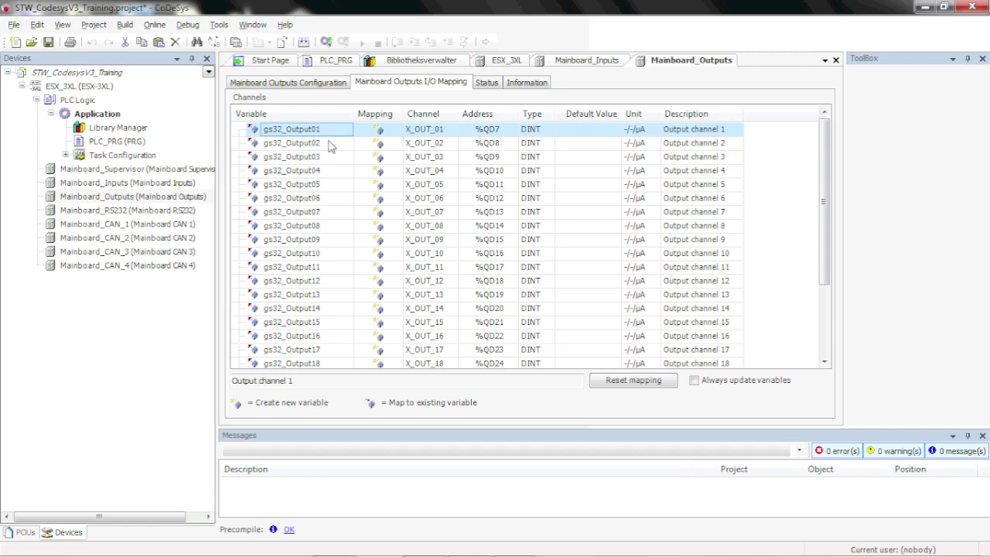
- View the Mainboard_RS232 configuration, and examine the bitrate and the 11-bit and 29-bit masks of Mainboard_CAN_1
{"action": "left_click", "coordinate": [72, 218]}
{"action": "double_click", "coordinate": [73, 218]}
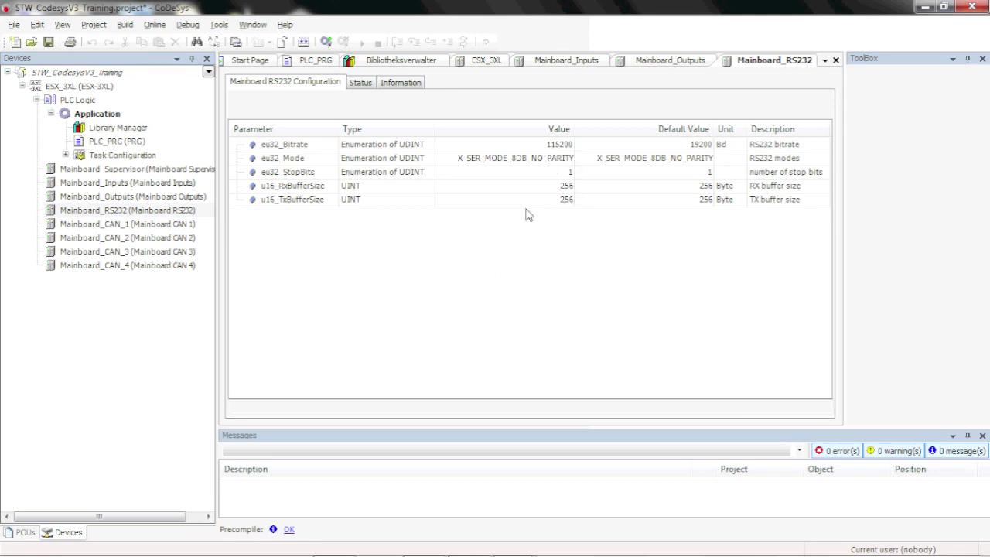
{"action": "left_click", "coordinate": [122, 225]}
{"action": "double_click", "coordinate": [144, 232]}
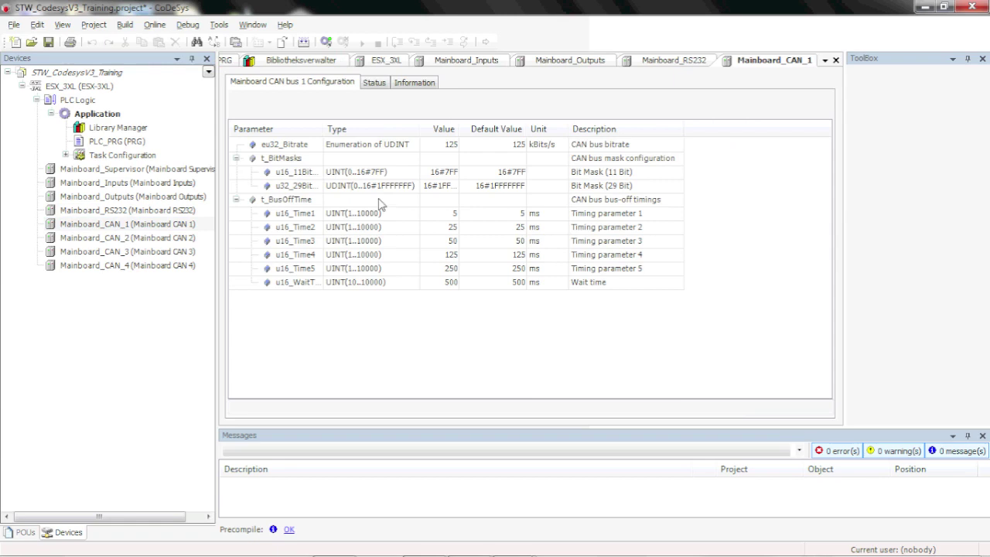
{"action": "double_click", "coordinate": [431, 145]}
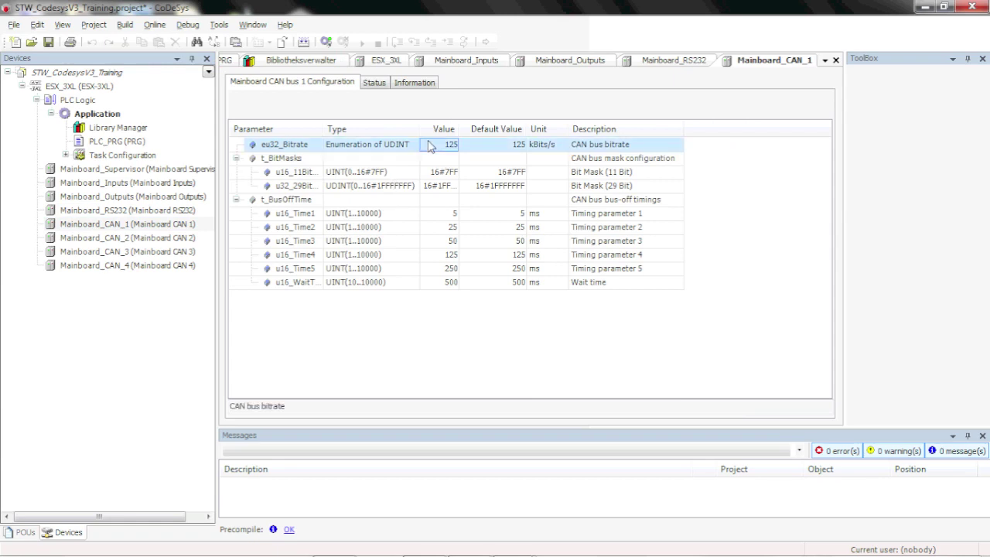
{"action": "left_click", "coordinate": [454, 173]}
{"action": "left_click", "coordinate": [455, 187]}
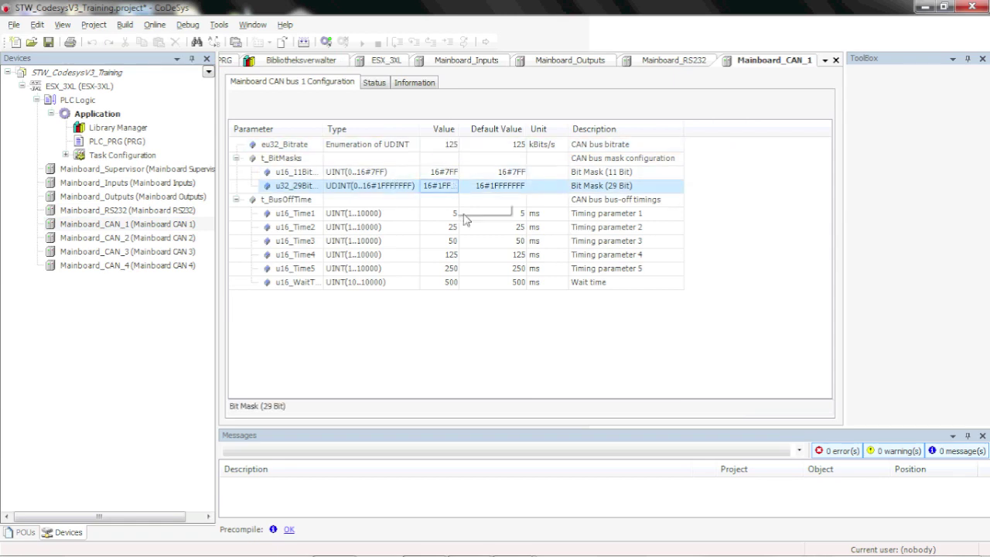
{"action": "left_click", "coordinate": [149, 238]}
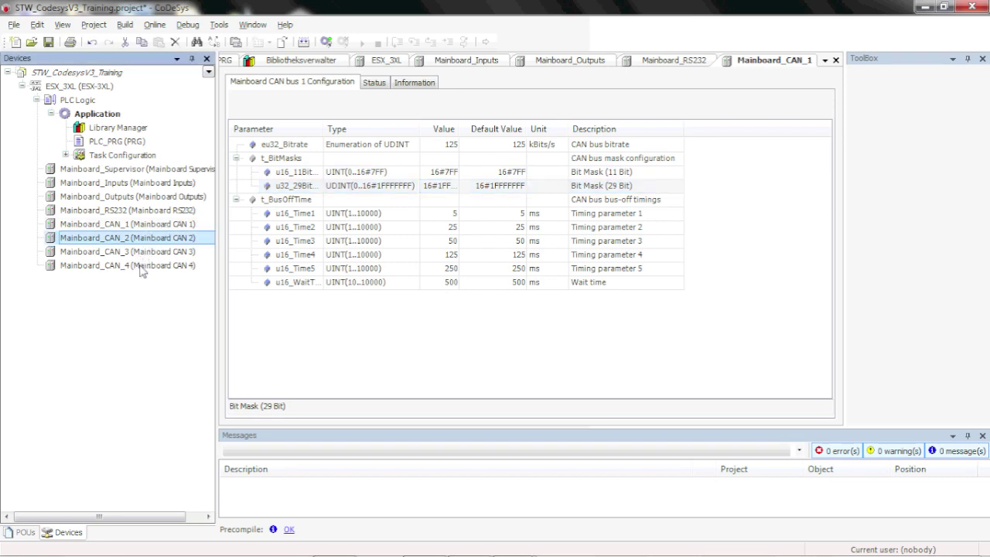
{"action": "left_click", "coordinate": [98, 118]}
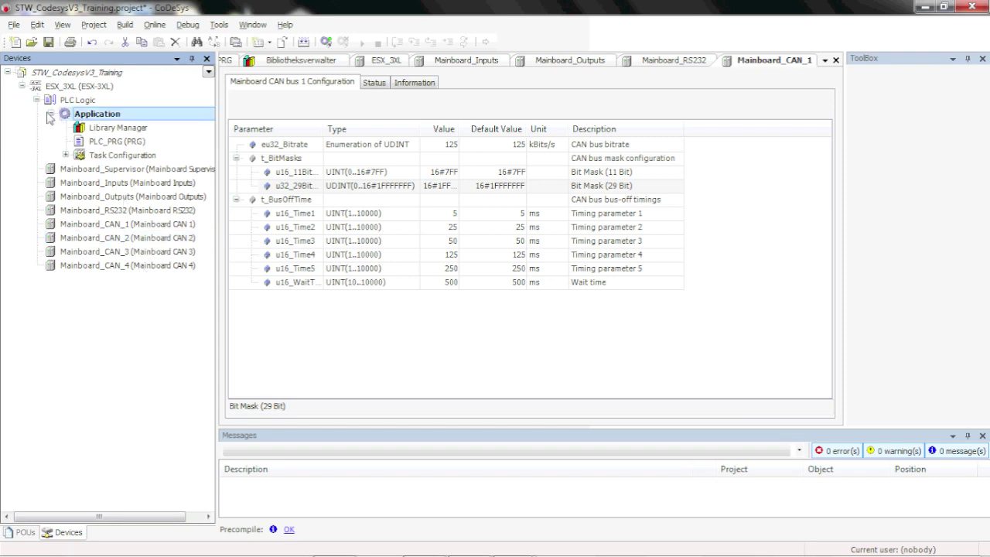
{"action": "left_click", "coordinate": [51, 113]}
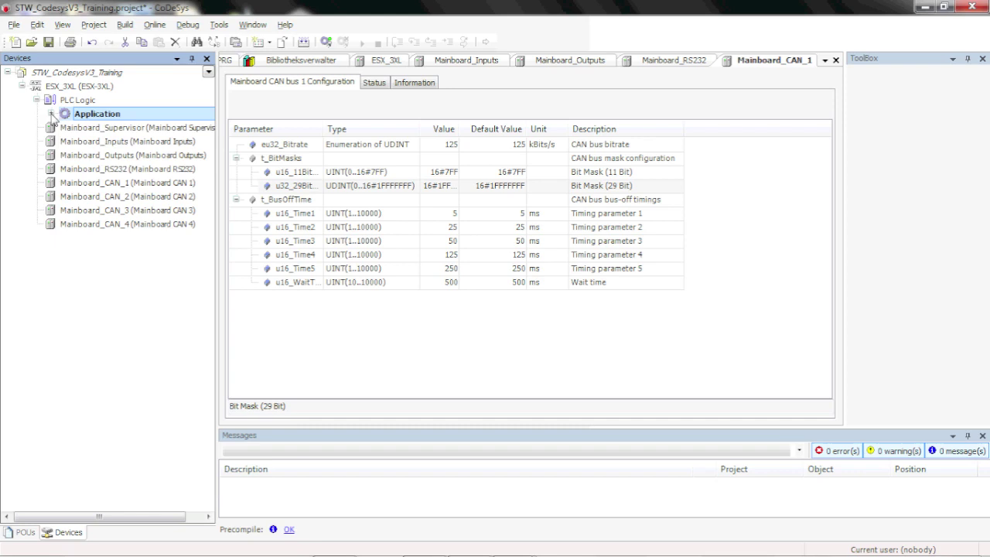
{"action": "left_click", "coordinate": [51, 113]}
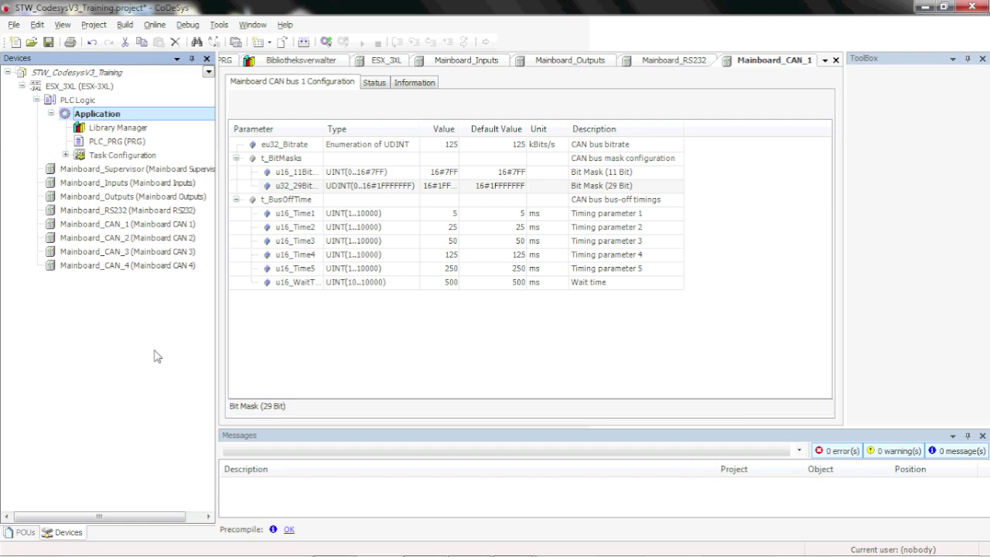
- Open the ESX_3XL controller's configuration parameters and check the eu32_LoginType setting
{"action": "double_click", "coordinate": [107, 86]}
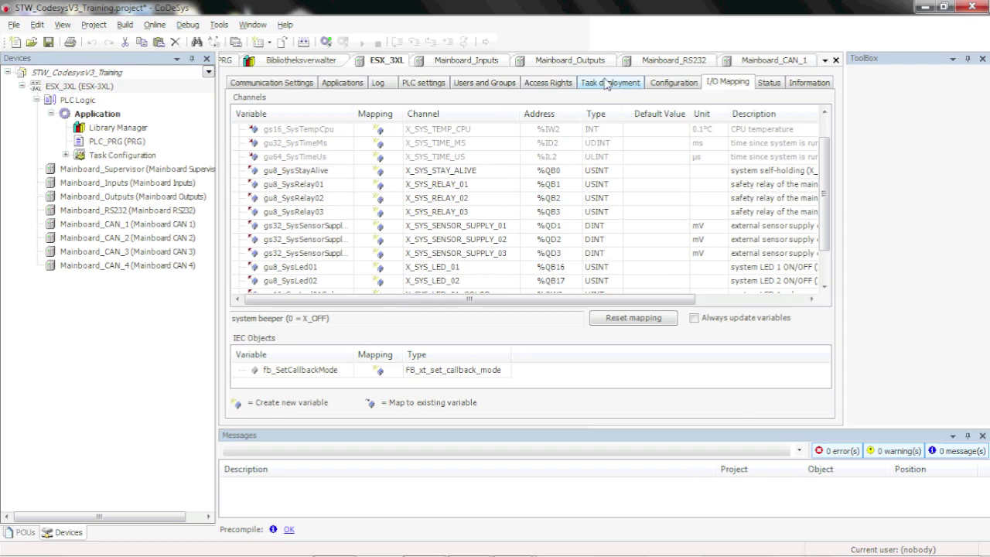
{"action": "left_click", "coordinate": [665, 82]}
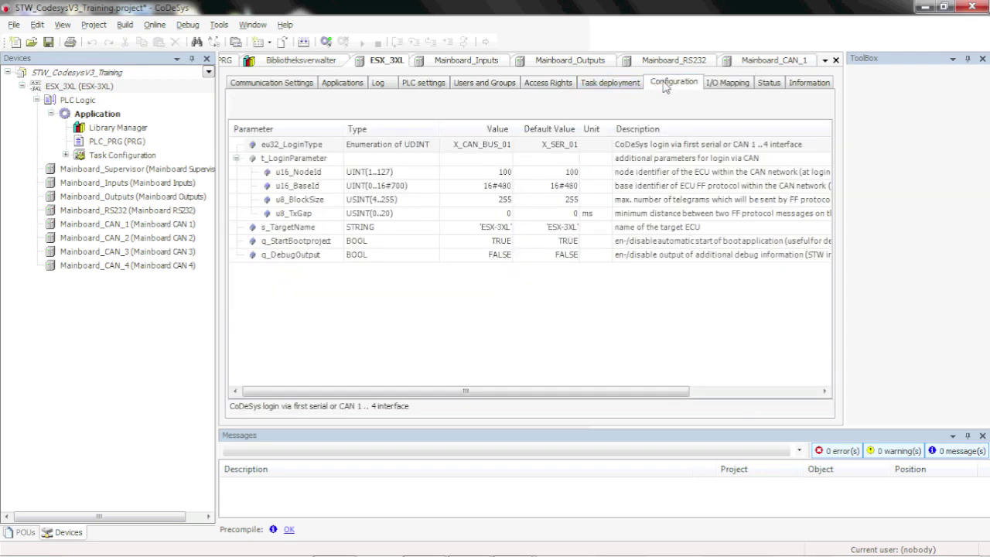
{"action": "left_click", "coordinate": [480, 146]}
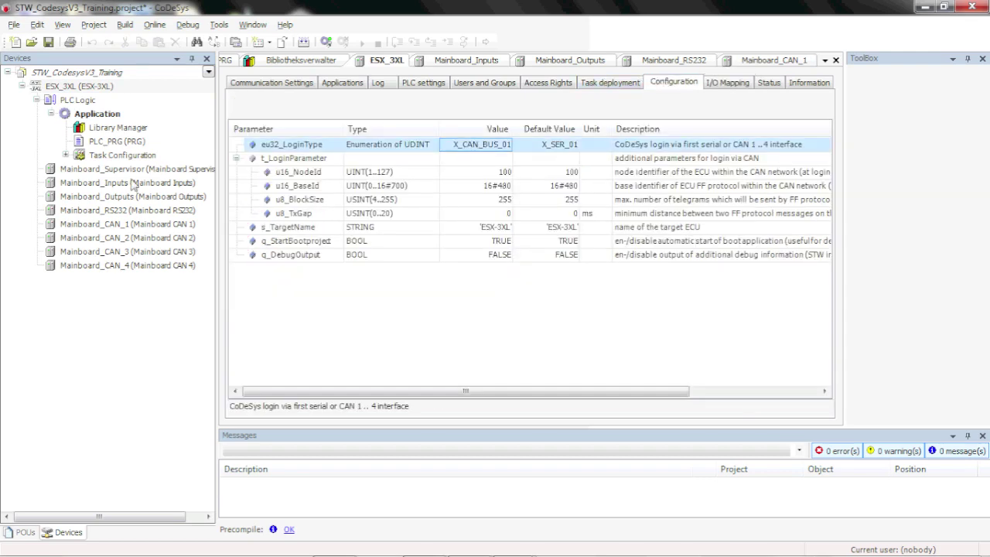
- Return to the Mainboard_CAN_1 configuration and choose 125 kBits/s for eu32_Bitrate
{"action": "double_click", "coordinate": [129, 225]}
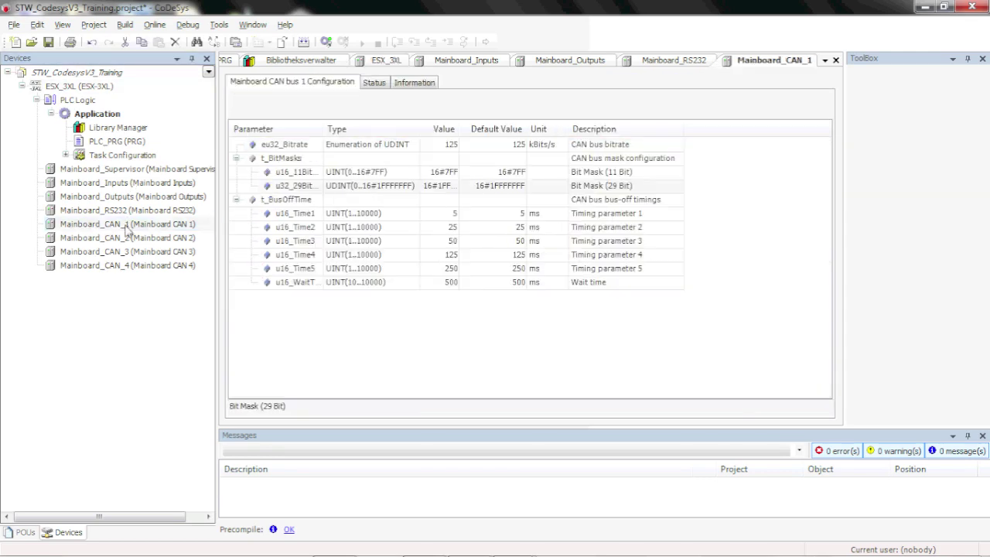
{"action": "left_click", "coordinate": [453, 146]}
{"action": "left_click", "coordinate": [454, 146]}
{"action": "left_click", "coordinate": [452, 146]}
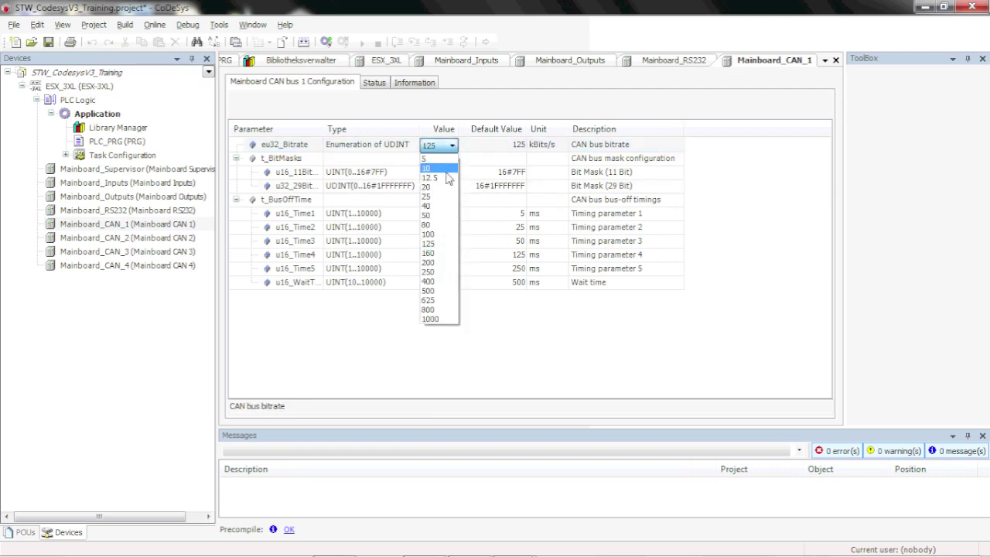
{"action": "left_click", "coordinate": [447, 246]}
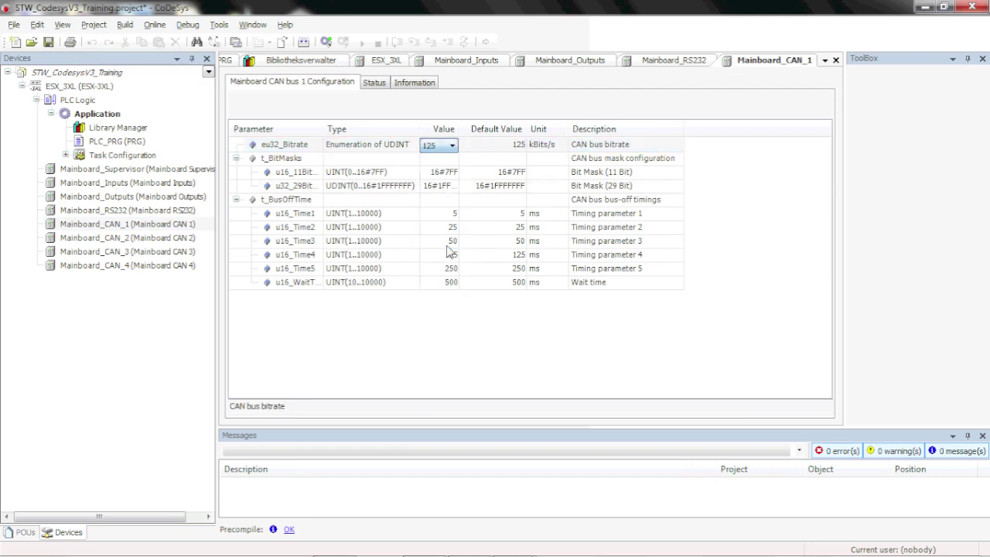
{"action": "left_click", "coordinate": [458, 336]}
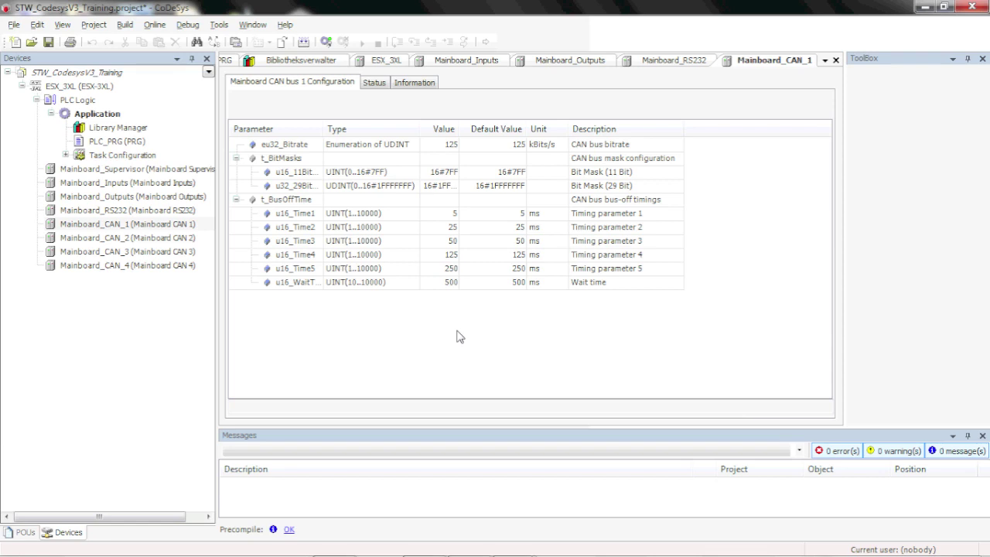